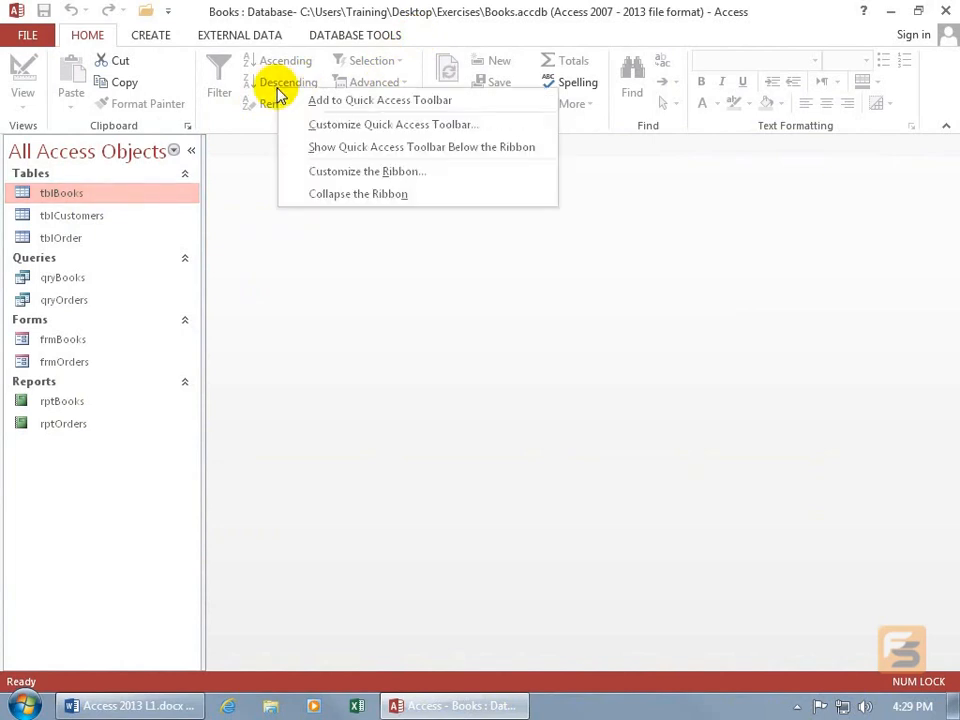
Open the ribbon customization options and list all available commands
click(336, 176)
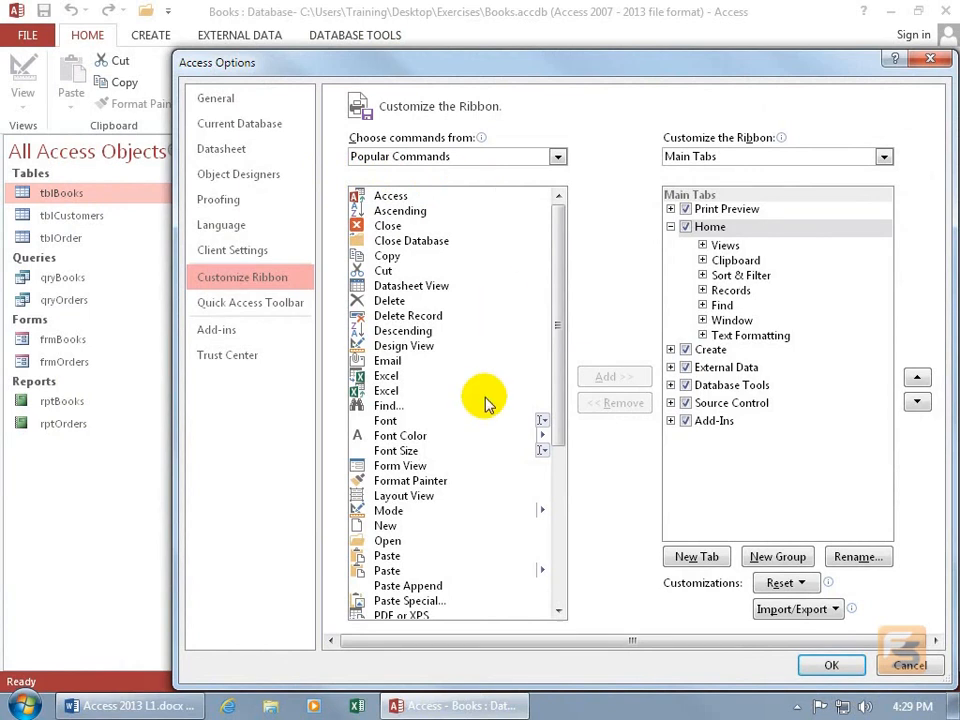
click(557, 157)
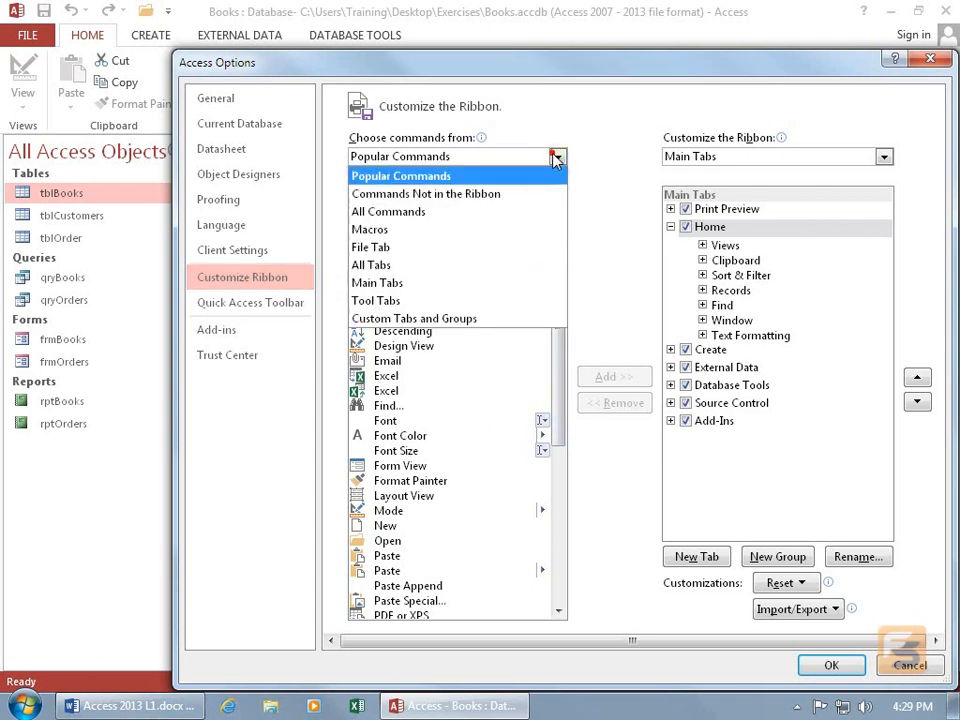
click(506, 211)
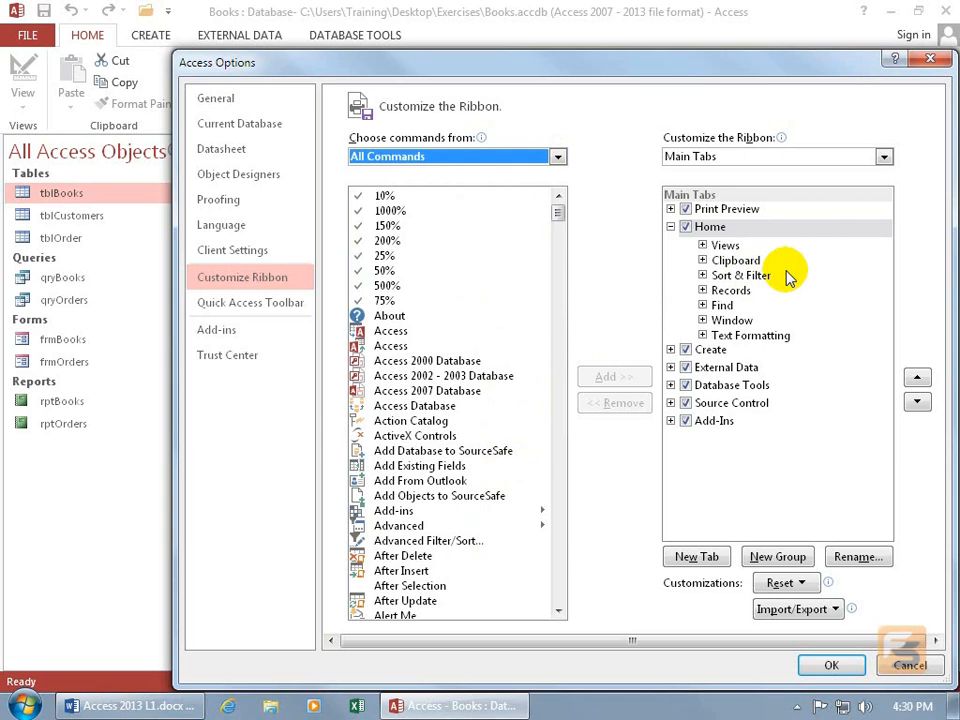
Try to add the Action Catalog command to the built-in Clipboard group of the Home tab
click(714, 228)
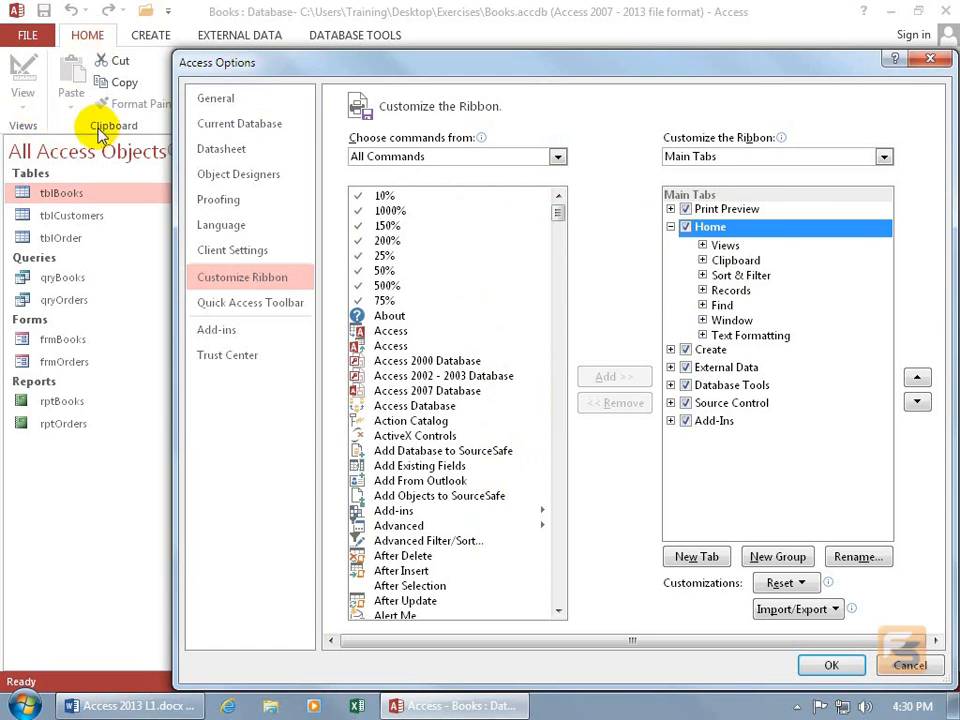
click(724, 247)
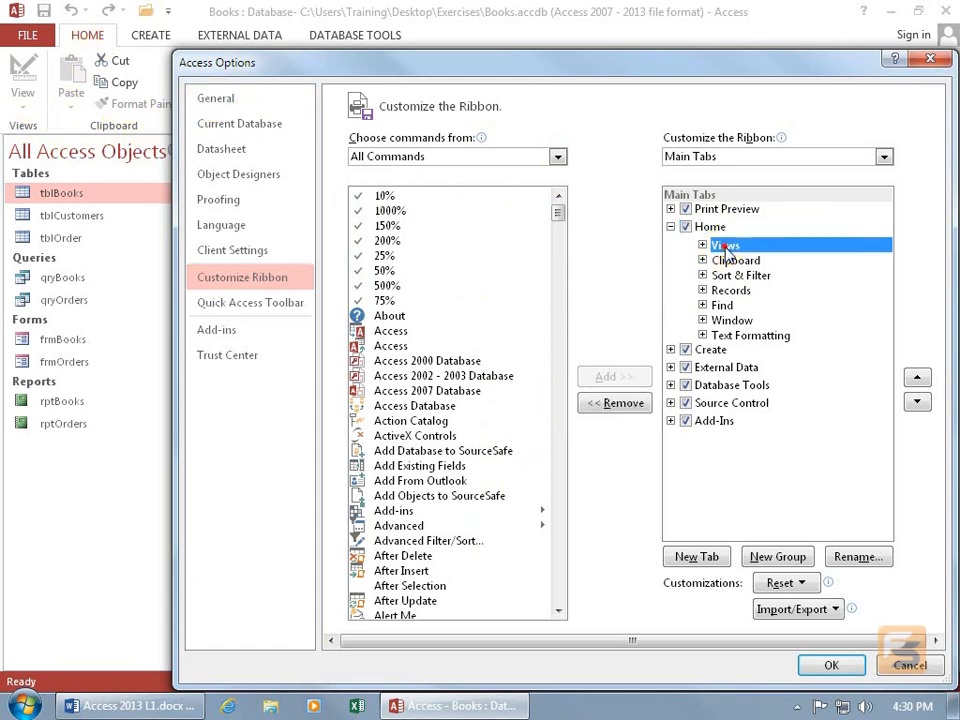
click(733, 262)
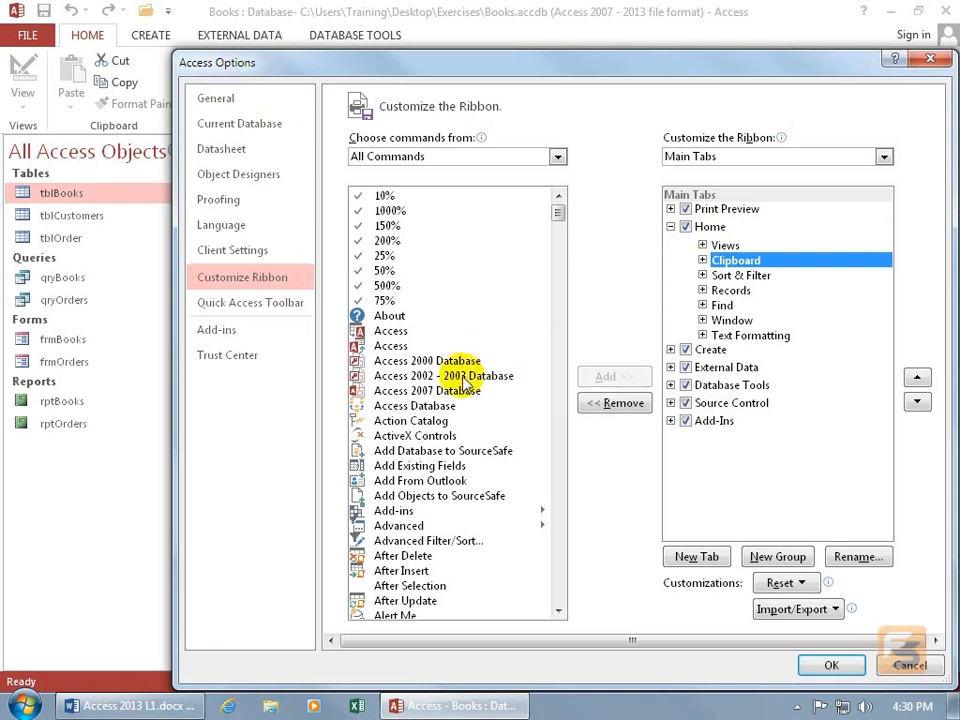
click(412, 421)
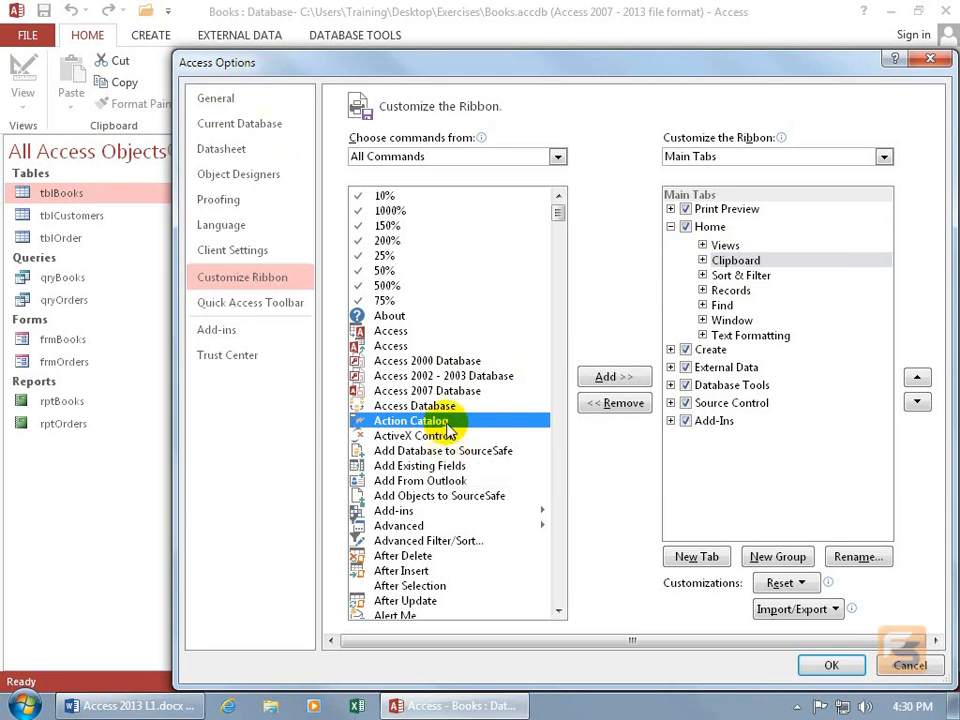
click(597, 379)
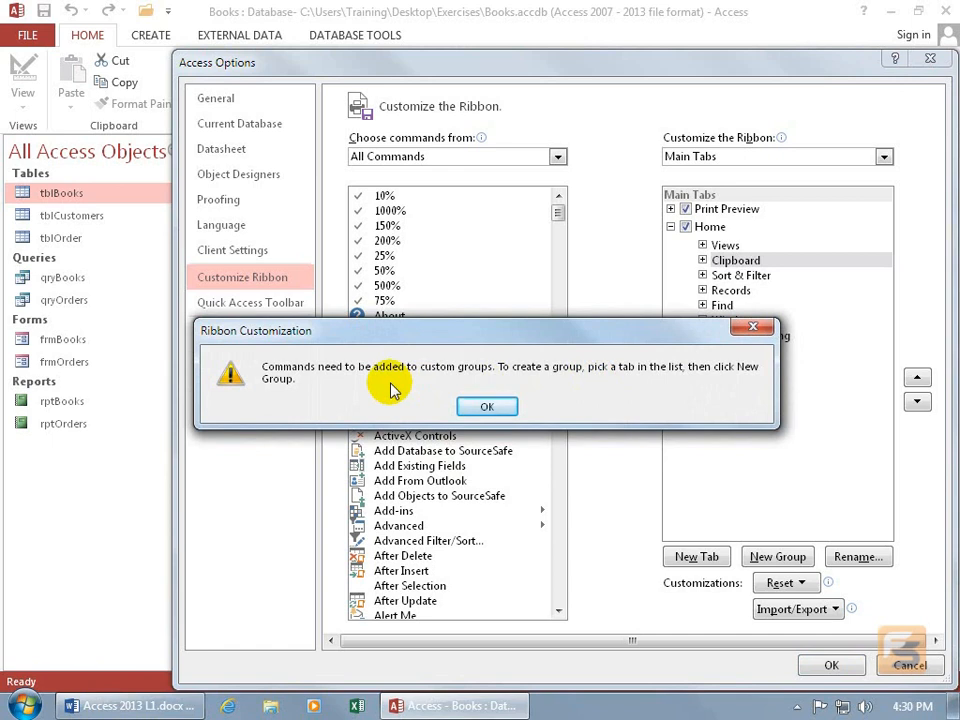
click(487, 406)
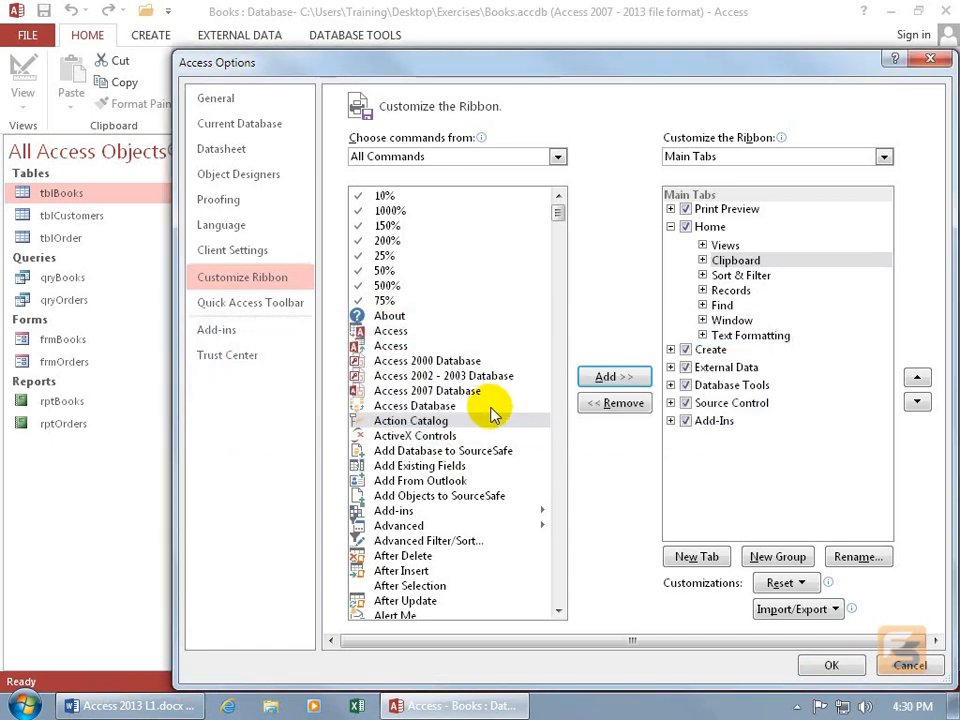
click(431, 423)
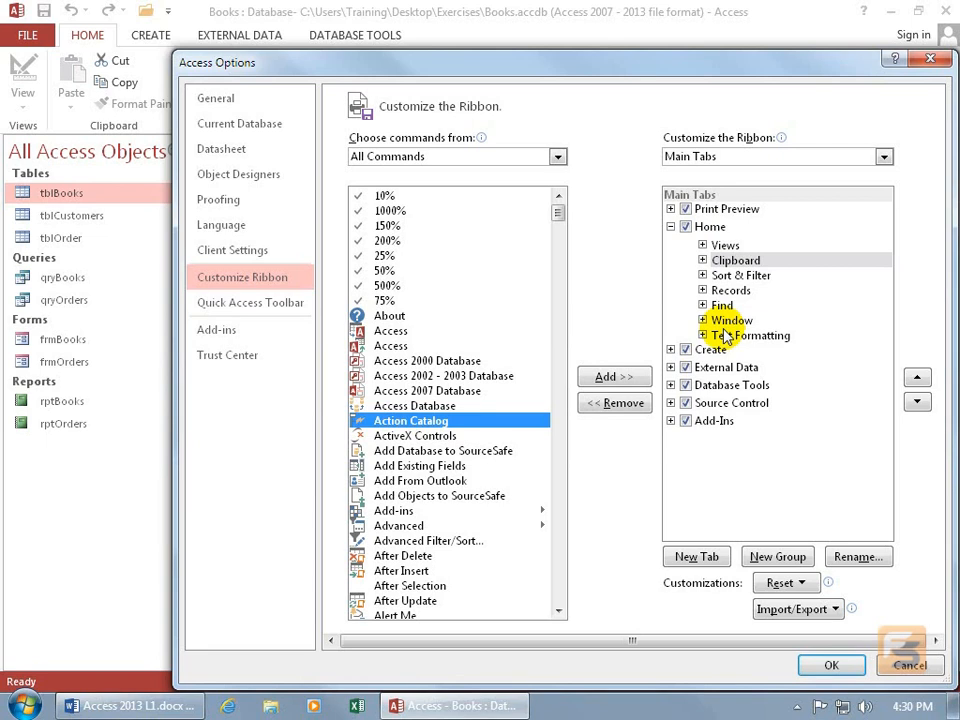
Hide the Home tab from the ribbon and apply the change
click(713, 227)
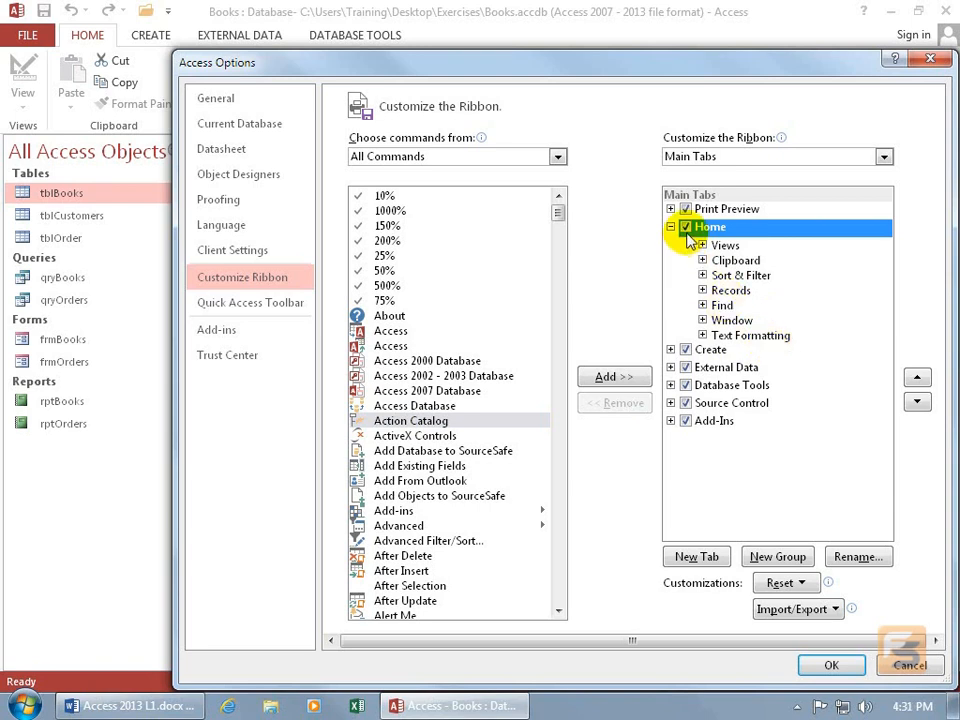
click(685, 228)
click(831, 665)
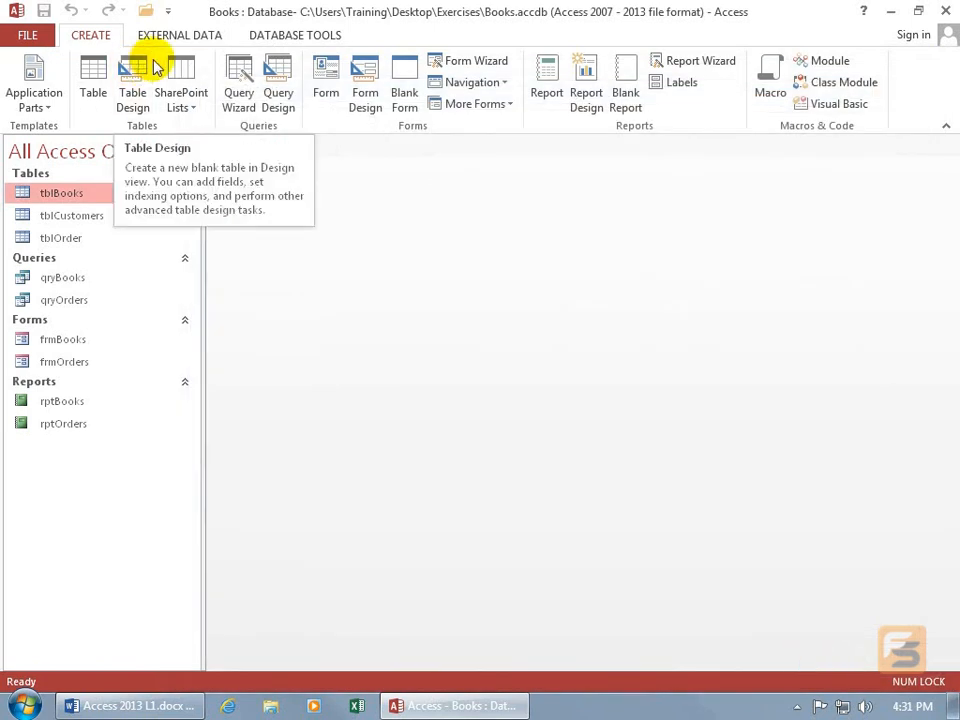
Reopen the ribbon customization options, re-enable the Home tab and expand its groups
right_click(155, 64)
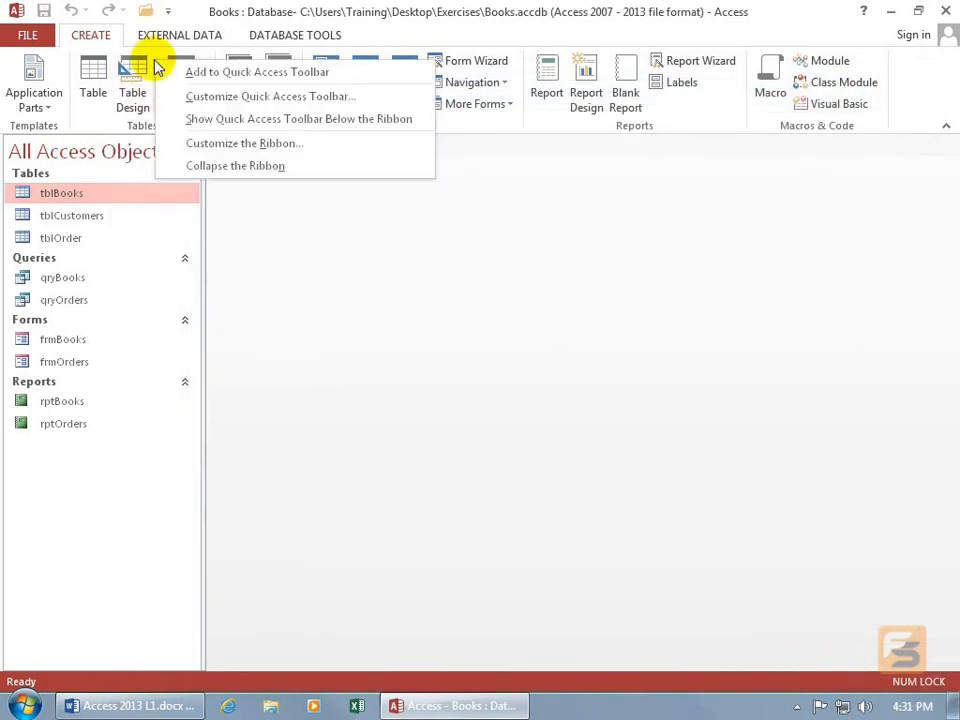
click(226, 142)
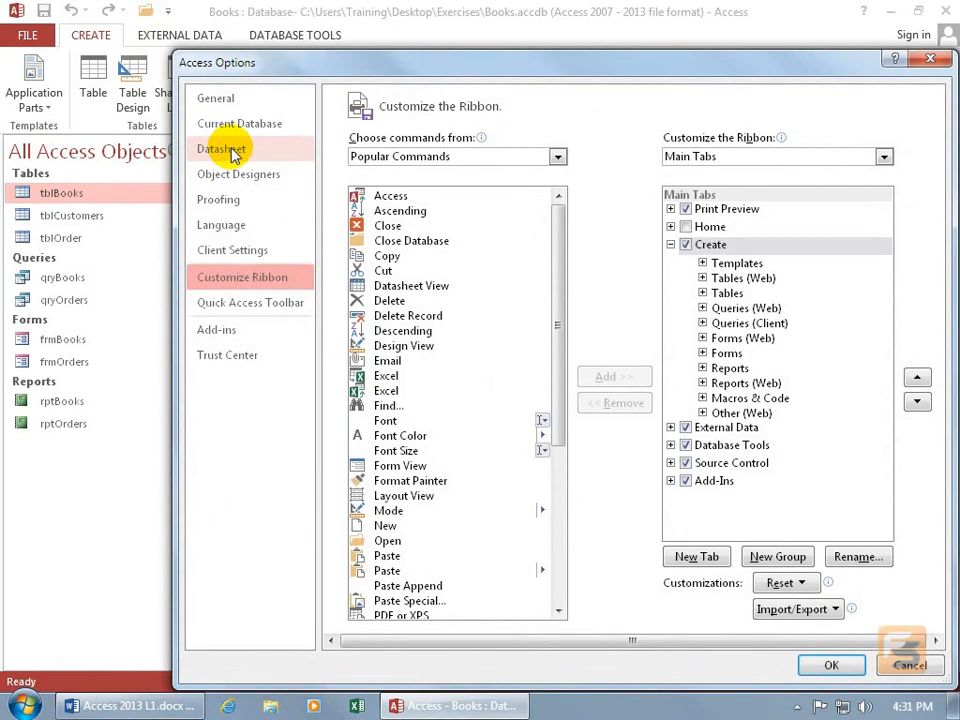
click(684, 227)
click(671, 228)
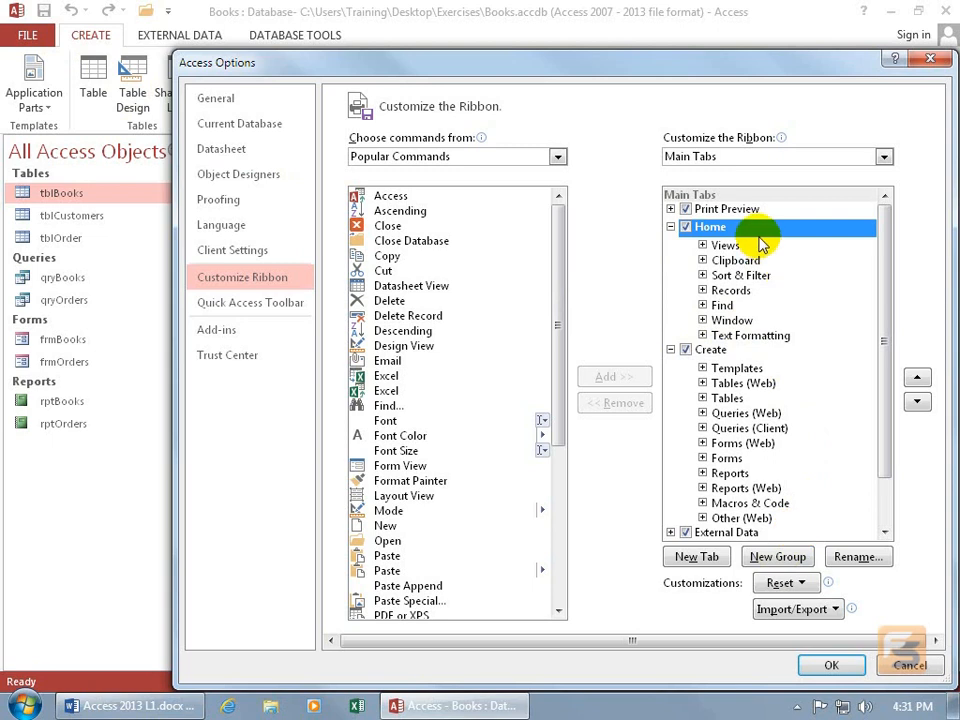
Create a custom group in the Home tab, named Spiffy, with the smiley face symbol
click(768, 558)
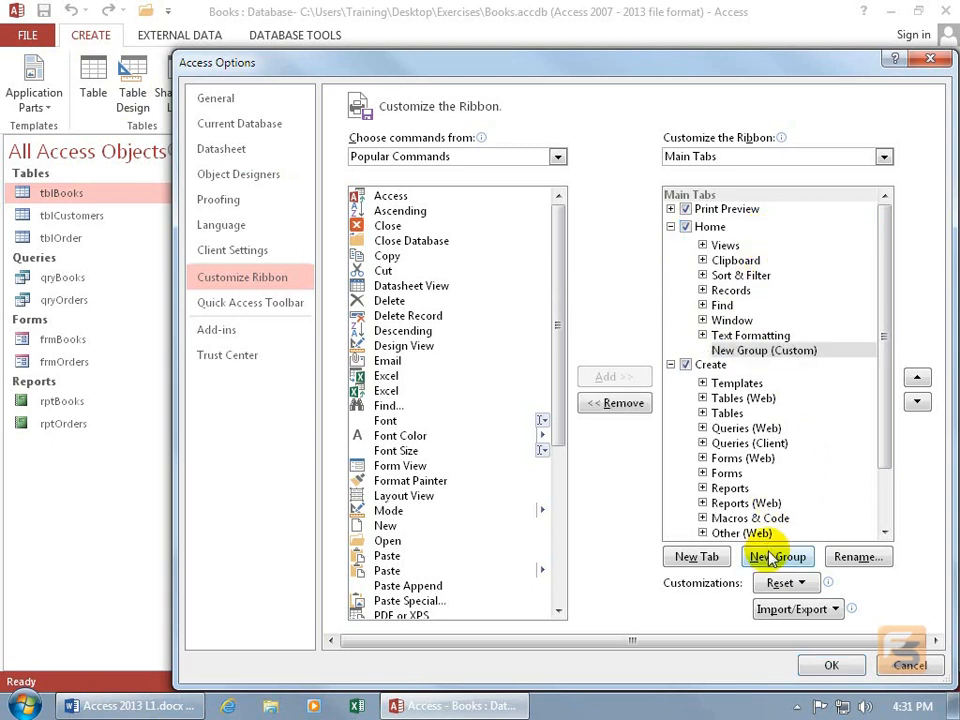
click(757, 353)
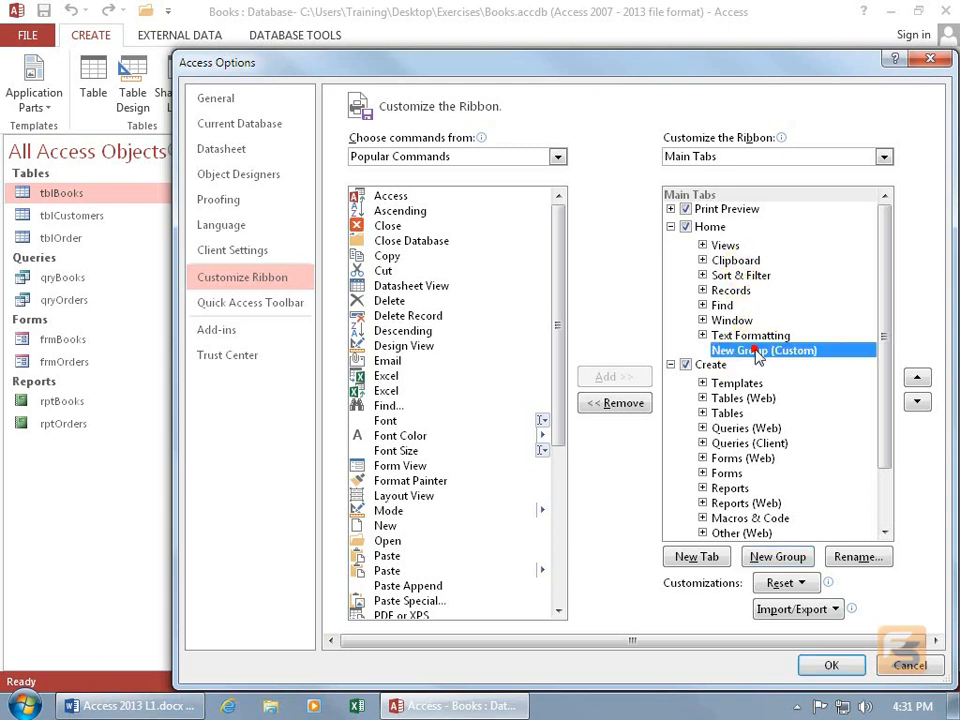
click(856, 555)
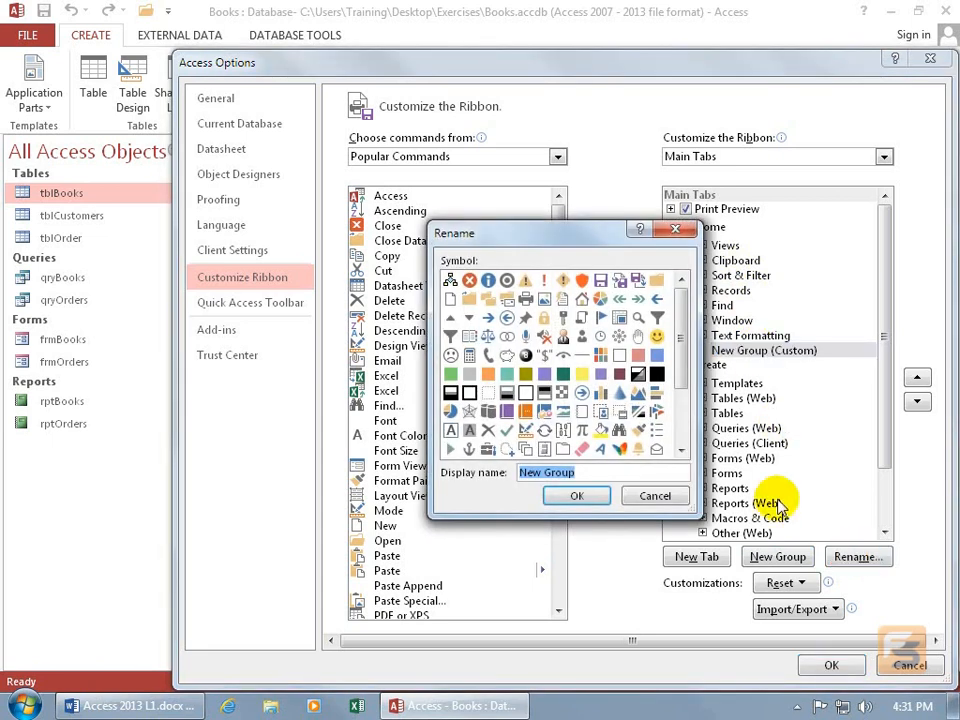
text(Spiffy)
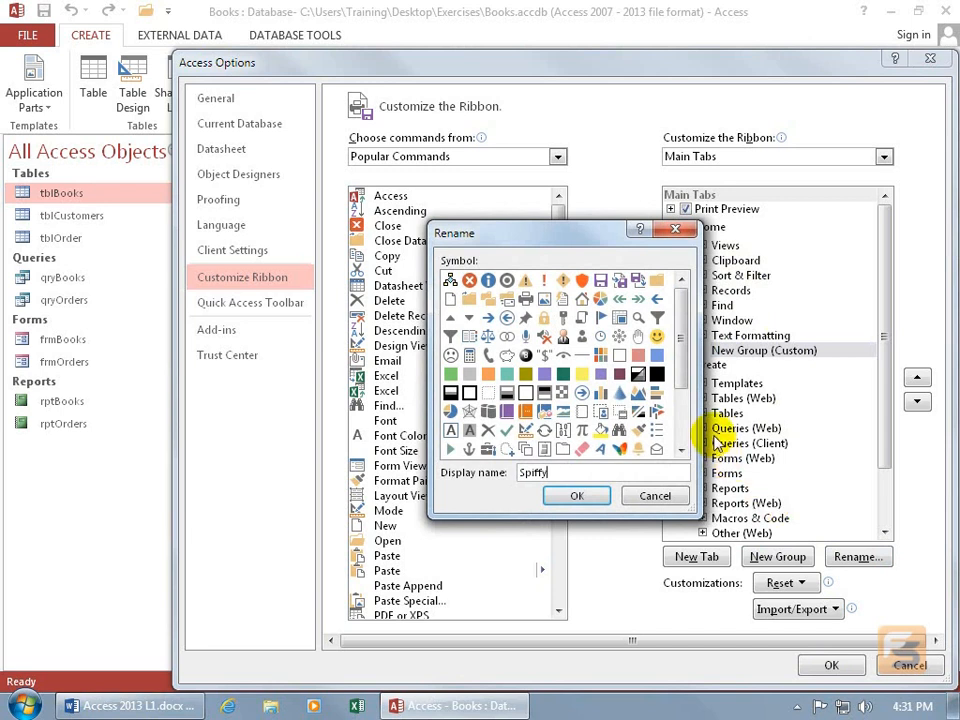
click(656, 337)
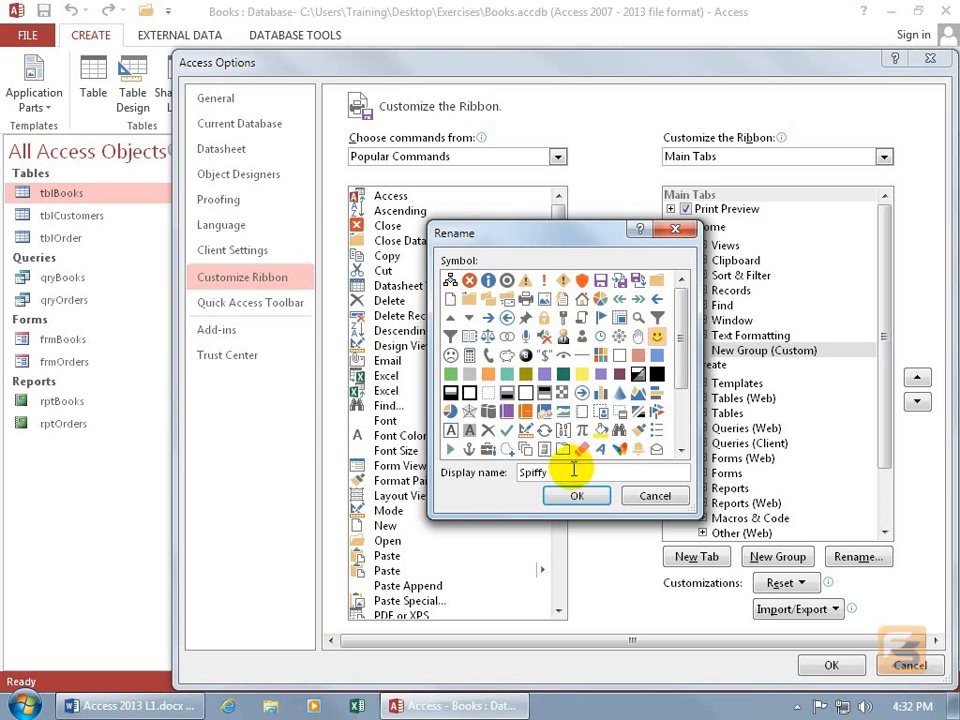
click(575, 496)
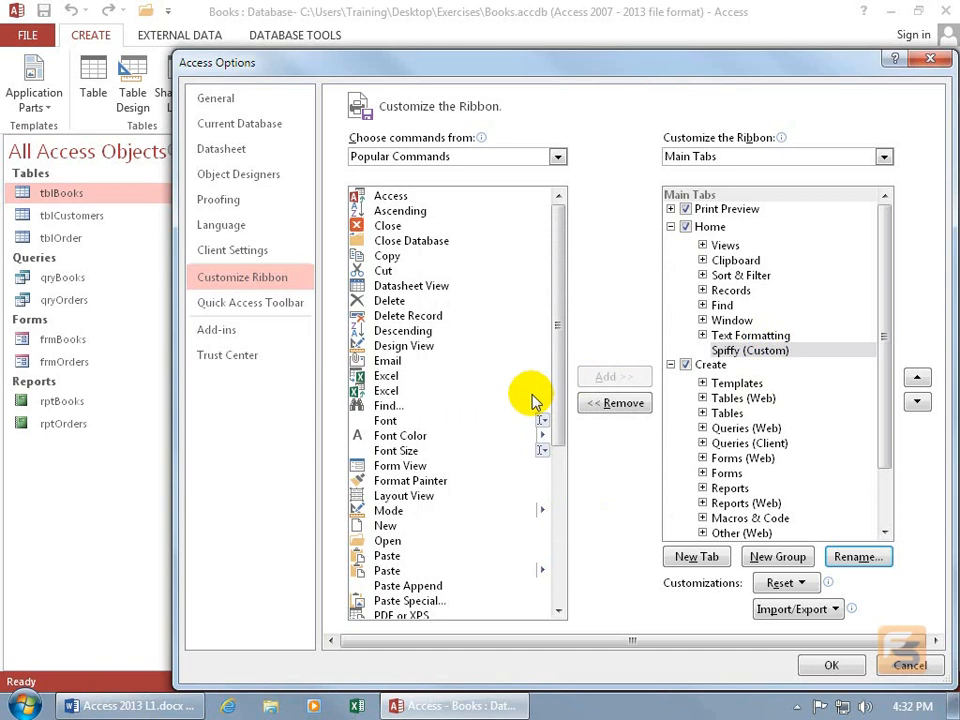
Add the Find, Form View and Layout View commands to the Spiffy group and apply the customization
click(749, 357)
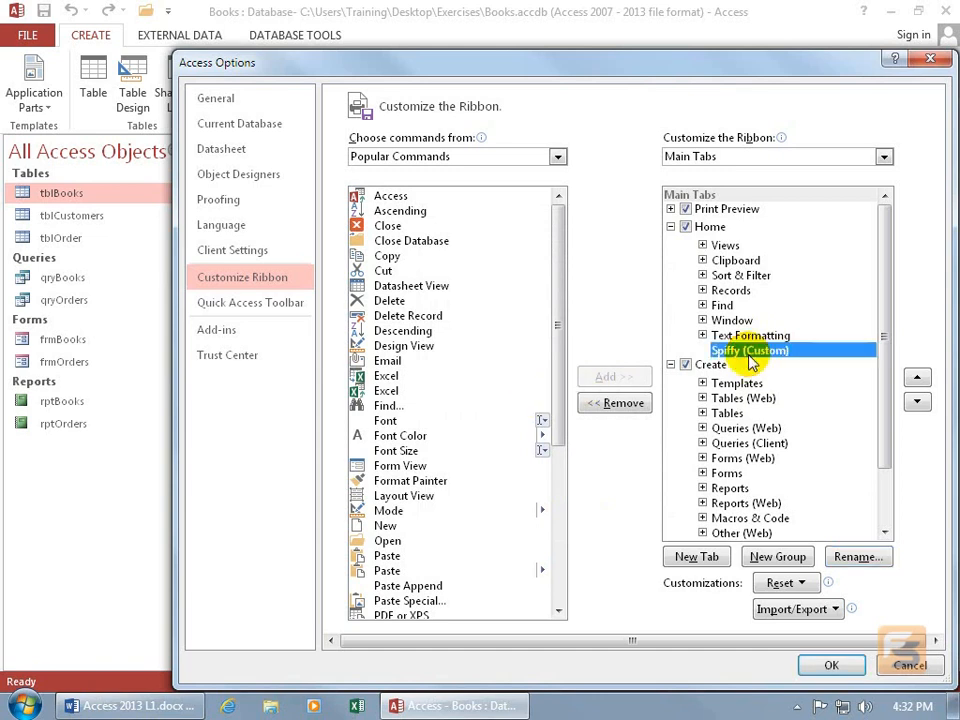
click(398, 405)
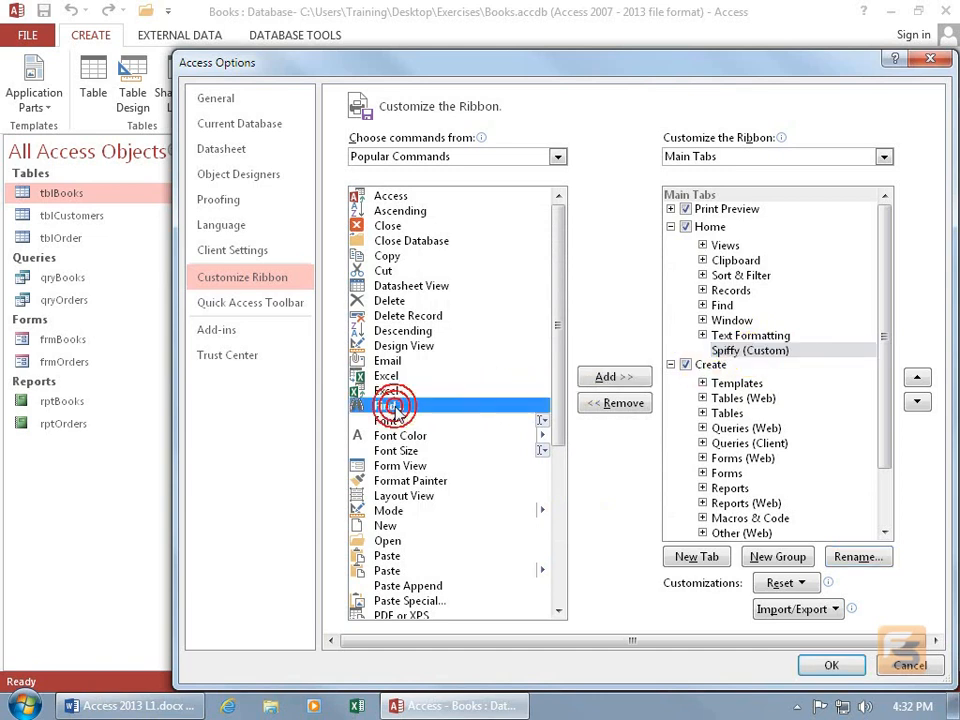
click(632, 378)
click(396, 466)
click(608, 377)
click(420, 495)
click(606, 377)
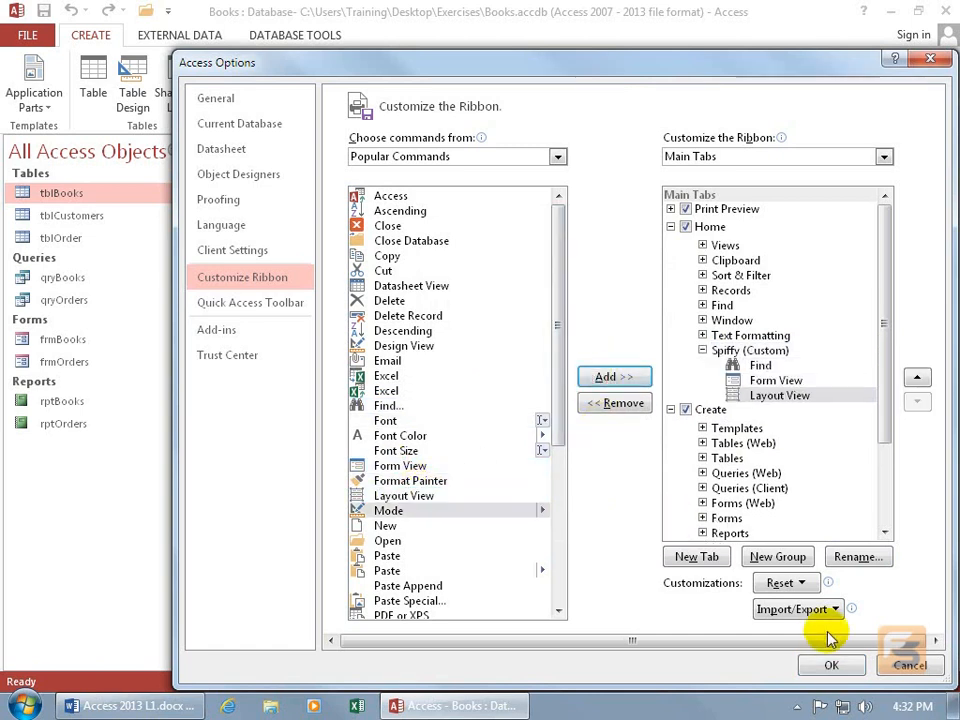
click(833, 666)
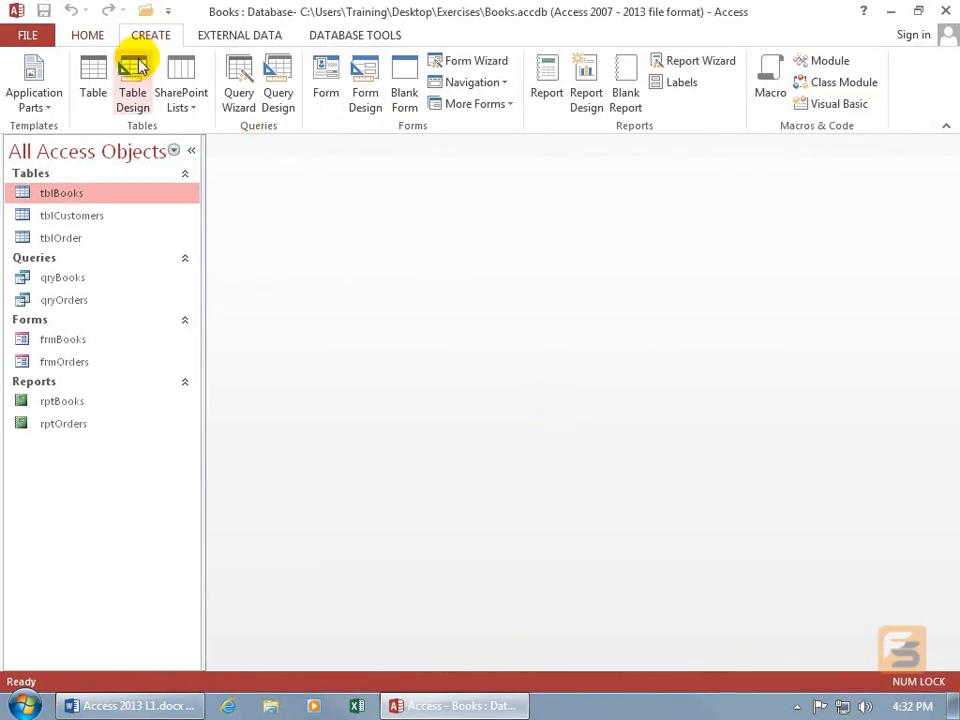
Add the Home tab's Spiffy group to the Quick Access Toolbar
click(92, 37)
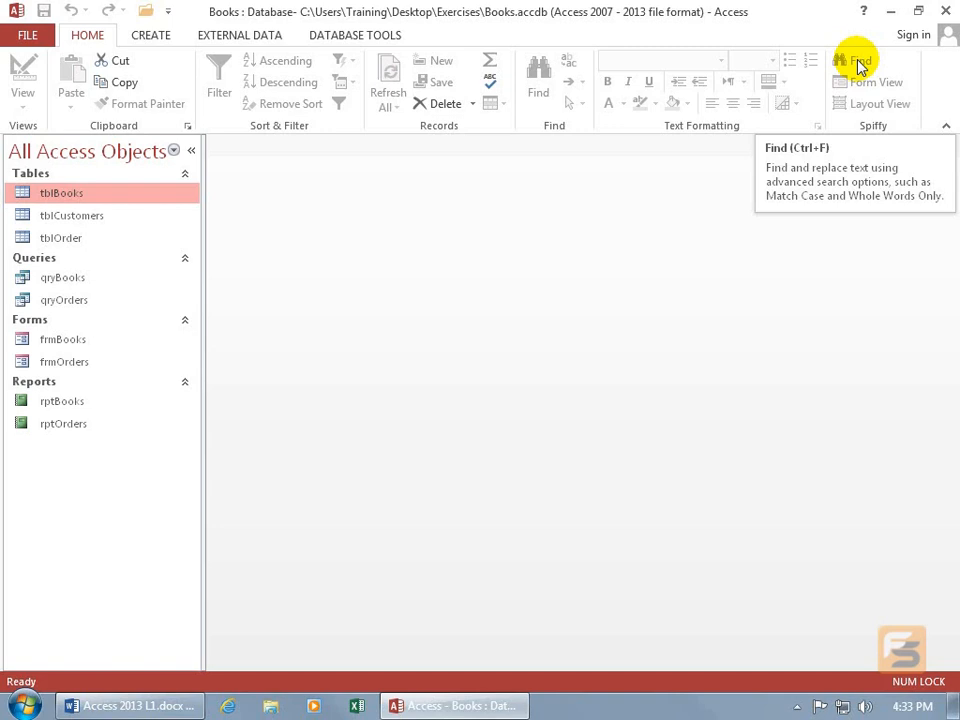
right_click(843, 125)
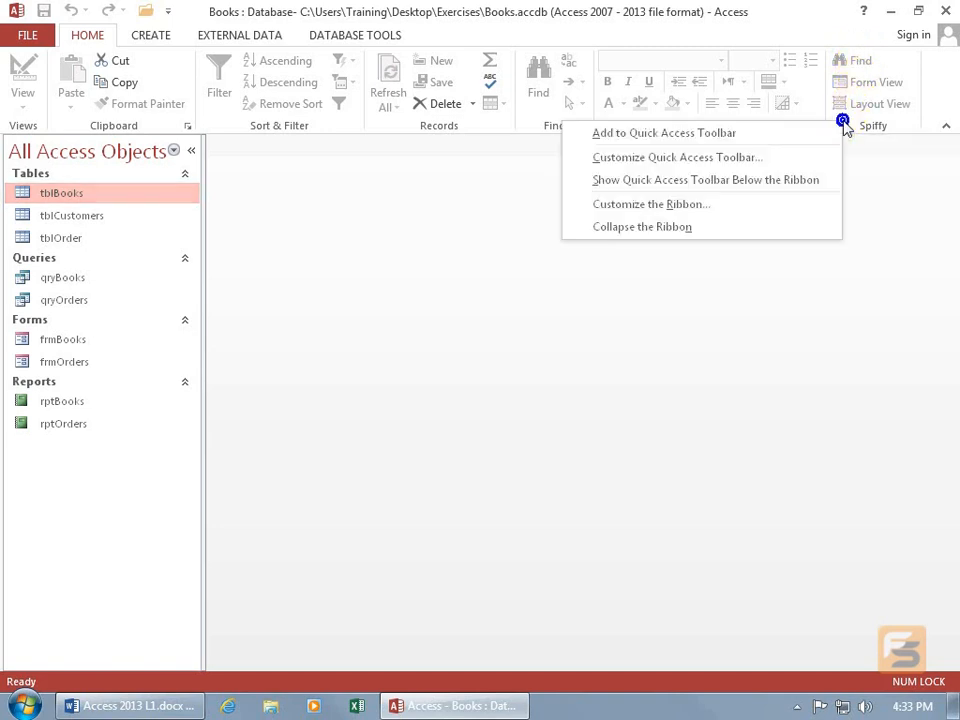
click(771, 137)
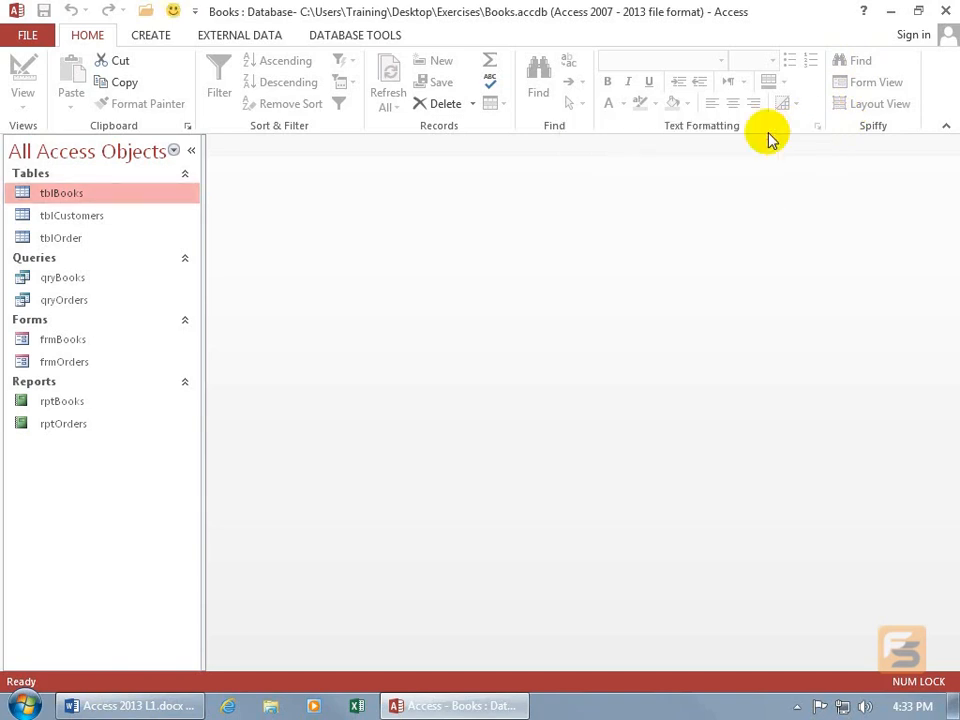
View the Spiffy group's commands from the Quick Access Toolbar, and remove the group from that toolbar
click(173, 14)
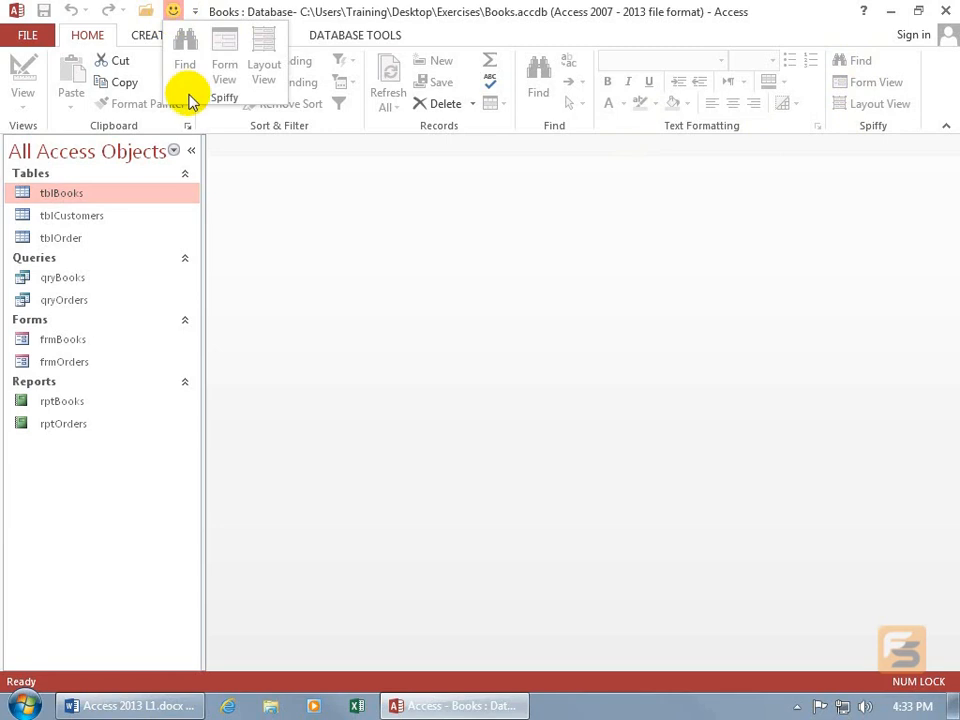
right_click(176, 14)
click(203, 30)
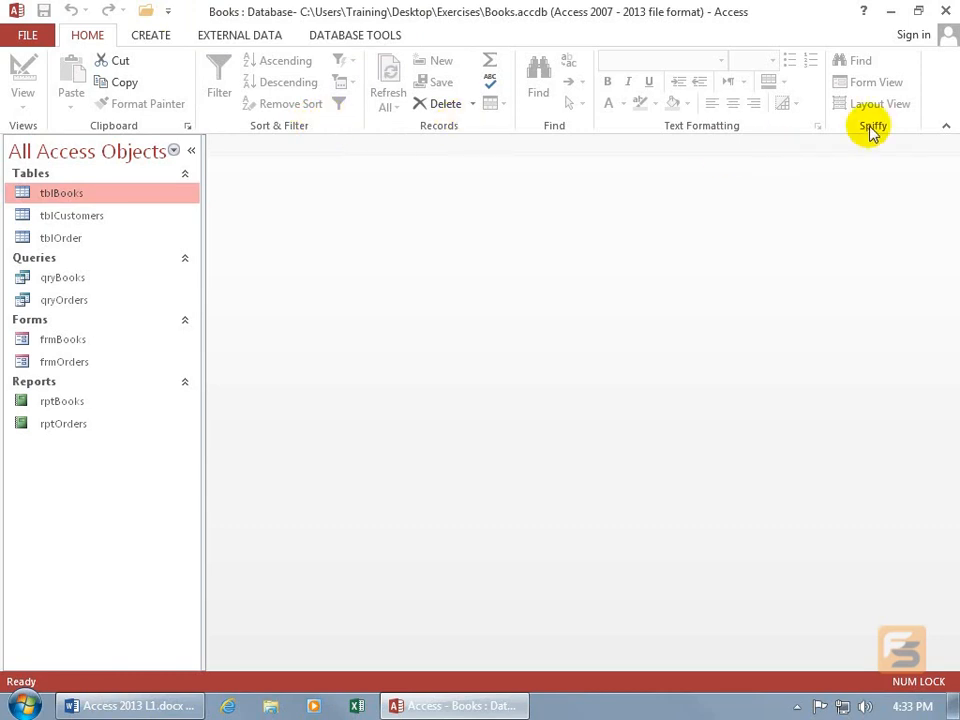
Remove the custom Spiffy group from the Home tab in the ribbon customization options
right_click(651, 99)
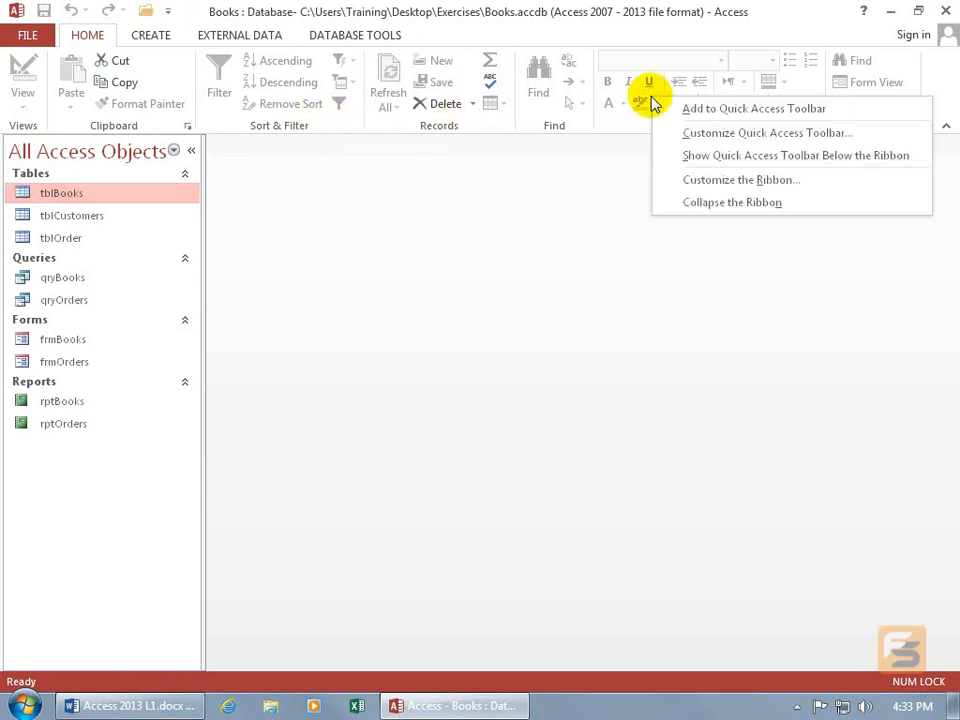
click(692, 180)
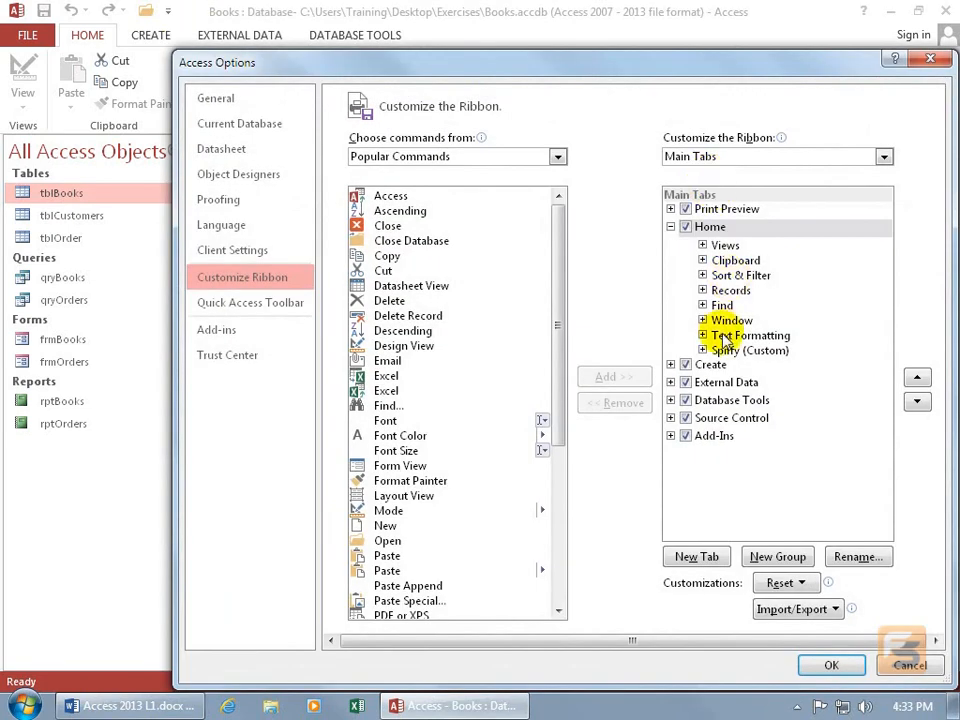
click(748, 350)
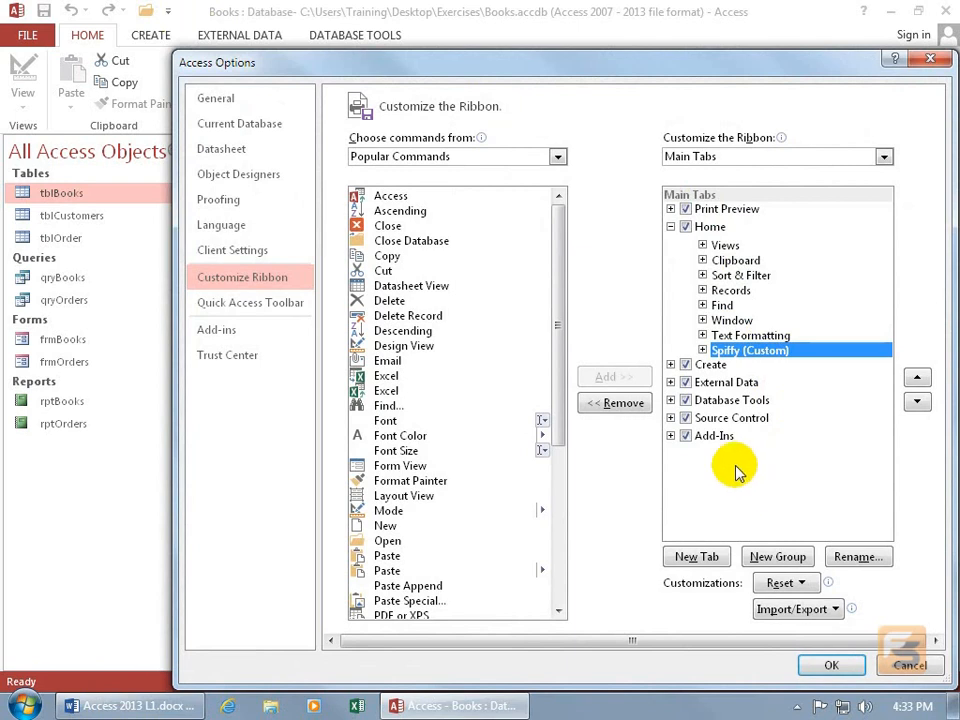
click(620, 404)
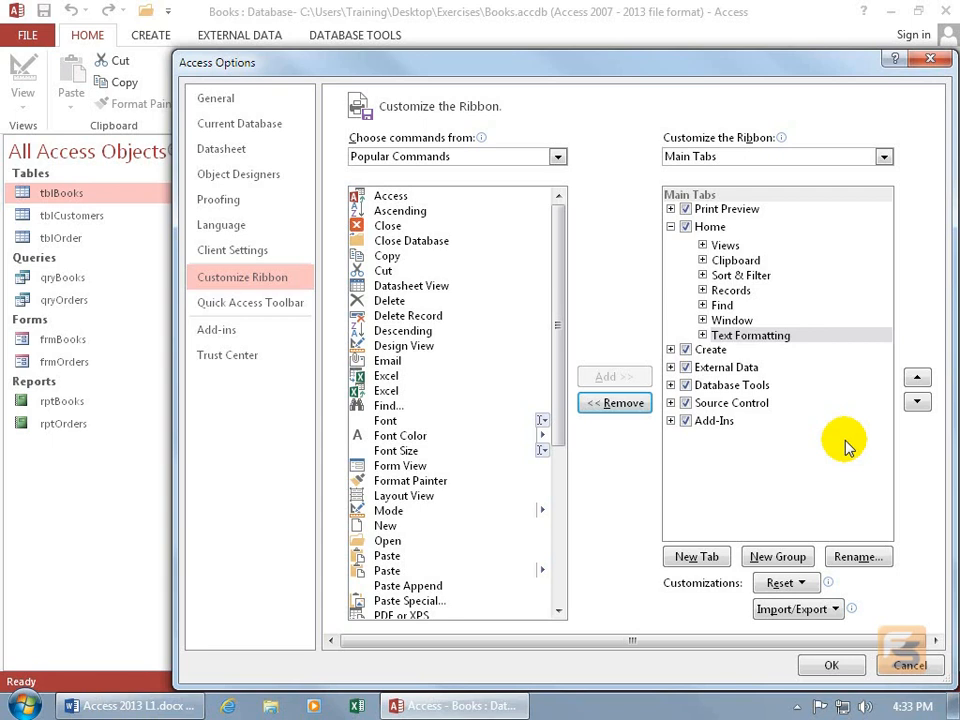
Remove the Records, Views, Clipboard, Sort & Filter and Find groups from the Home tab and apply the customization
click(735, 291)
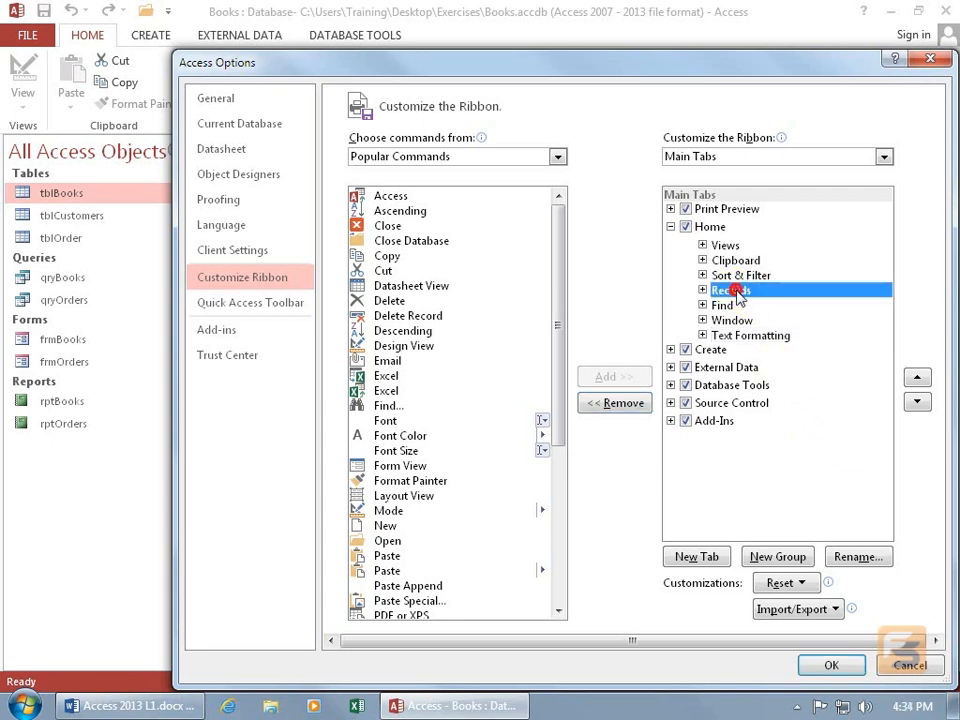
click(638, 401)
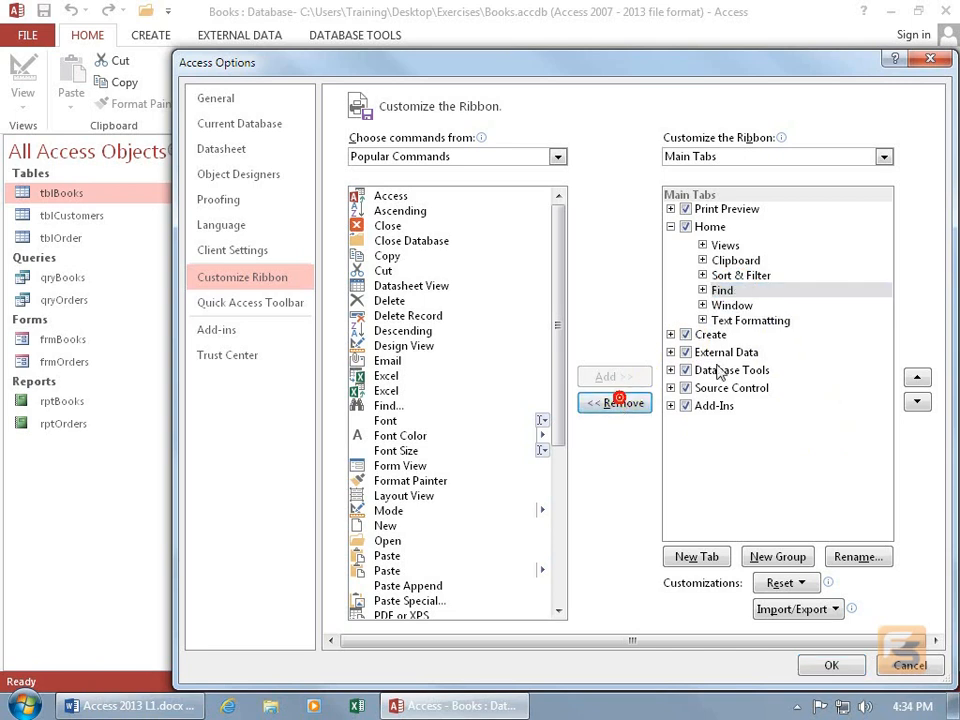
click(724, 245)
click(615, 403)
click(729, 245)
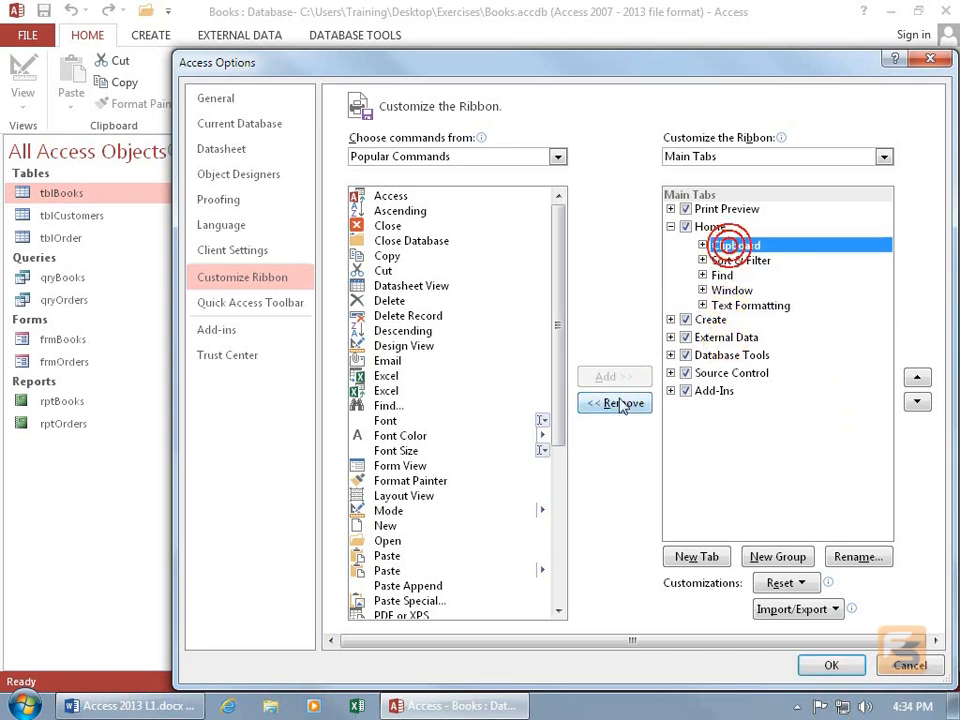
click(625, 403)
click(730, 245)
click(640, 403)
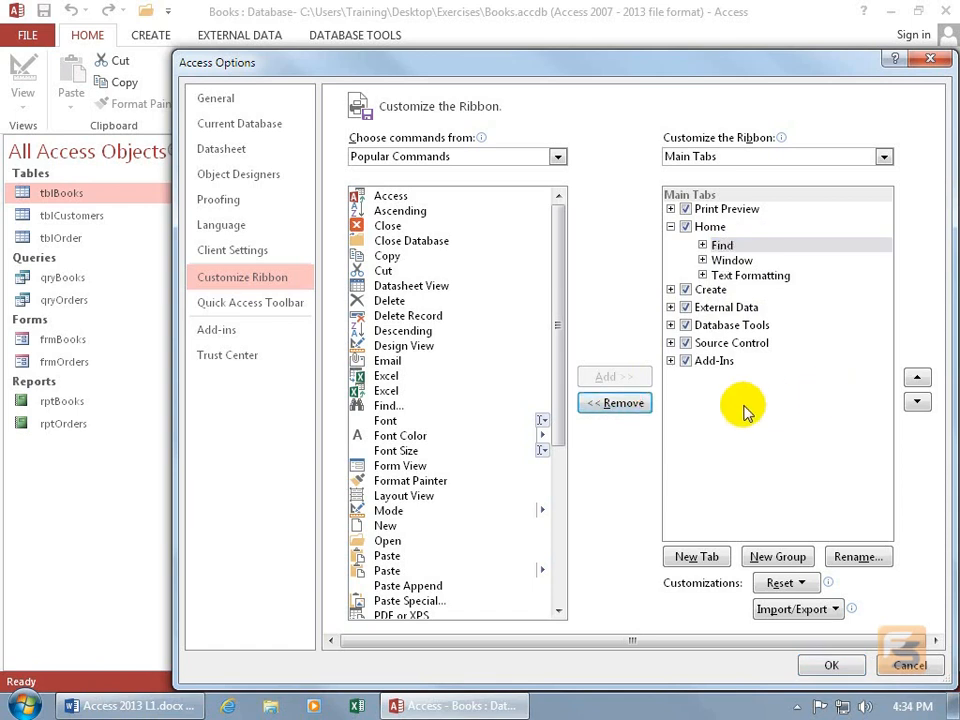
click(619, 404)
click(831, 665)
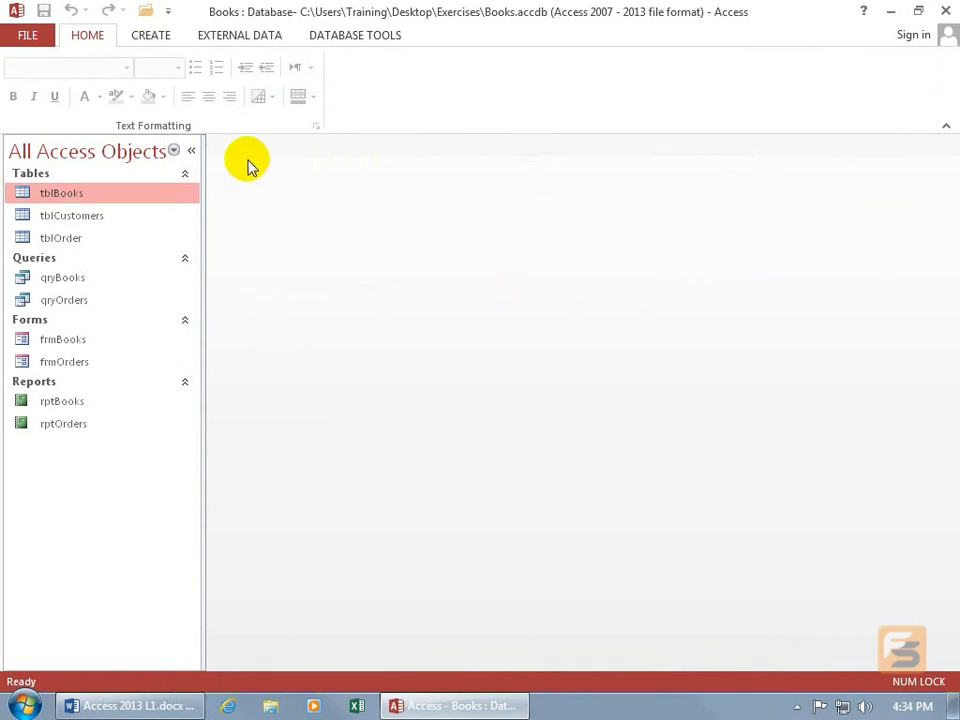
Reset all ribbon and Quick Access Toolbar customizations, and add the Open command to the Quick Access Toolbar
right_click(230, 111)
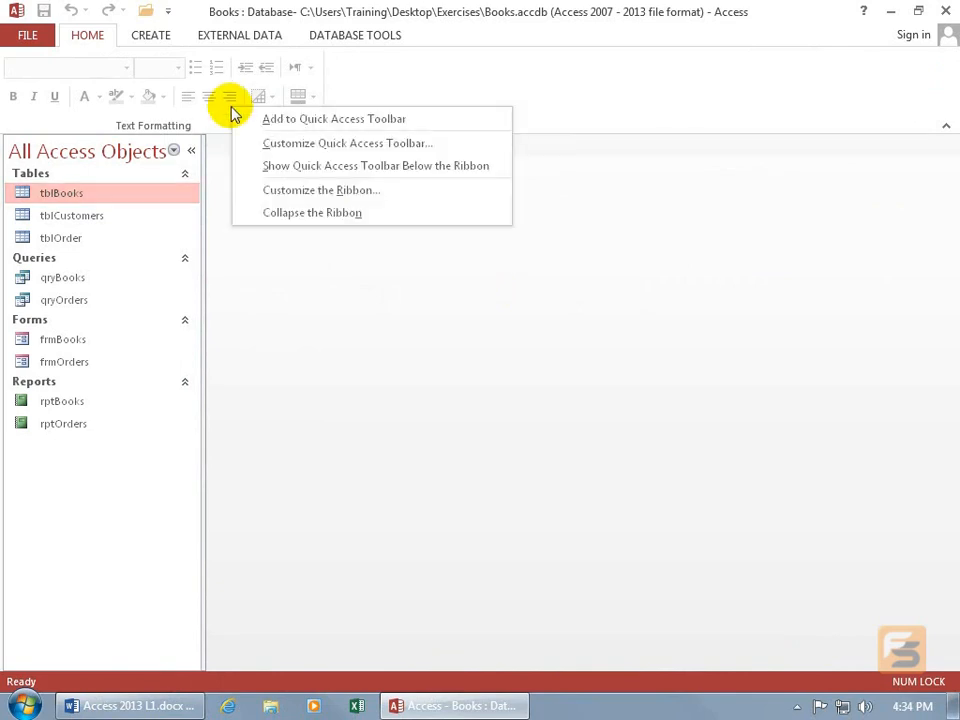
click(274, 190)
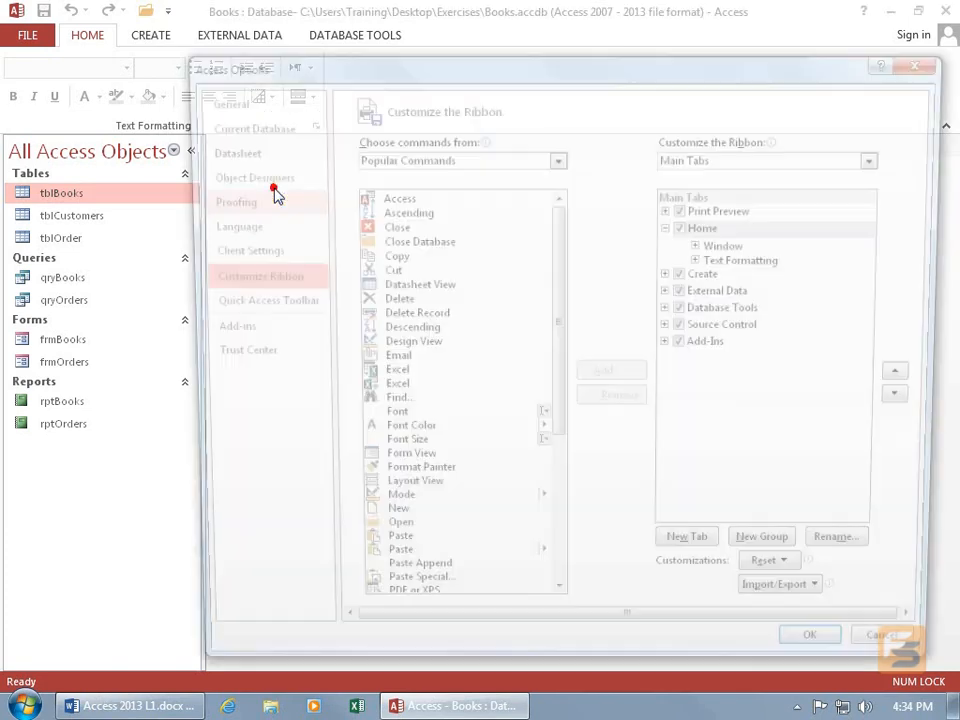
click(780, 583)
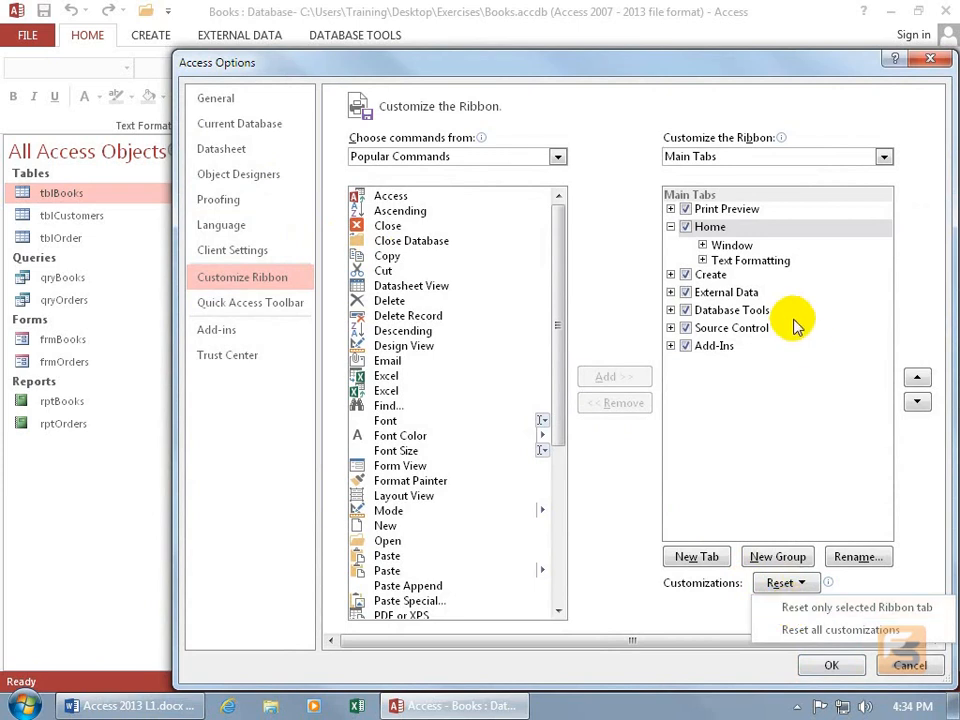
click(714, 227)
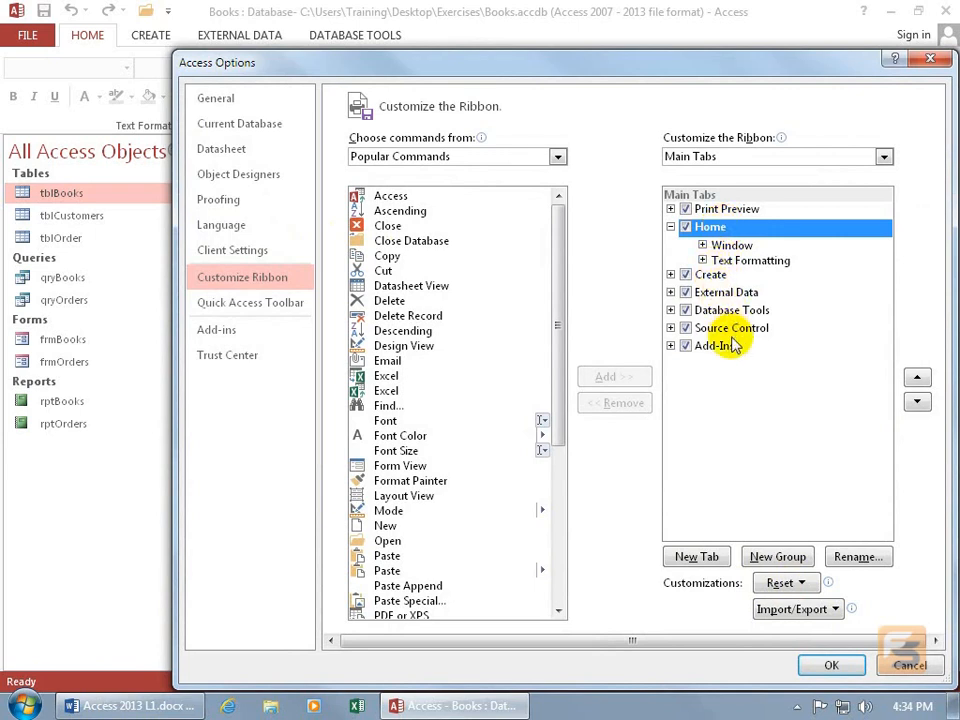
click(786, 583)
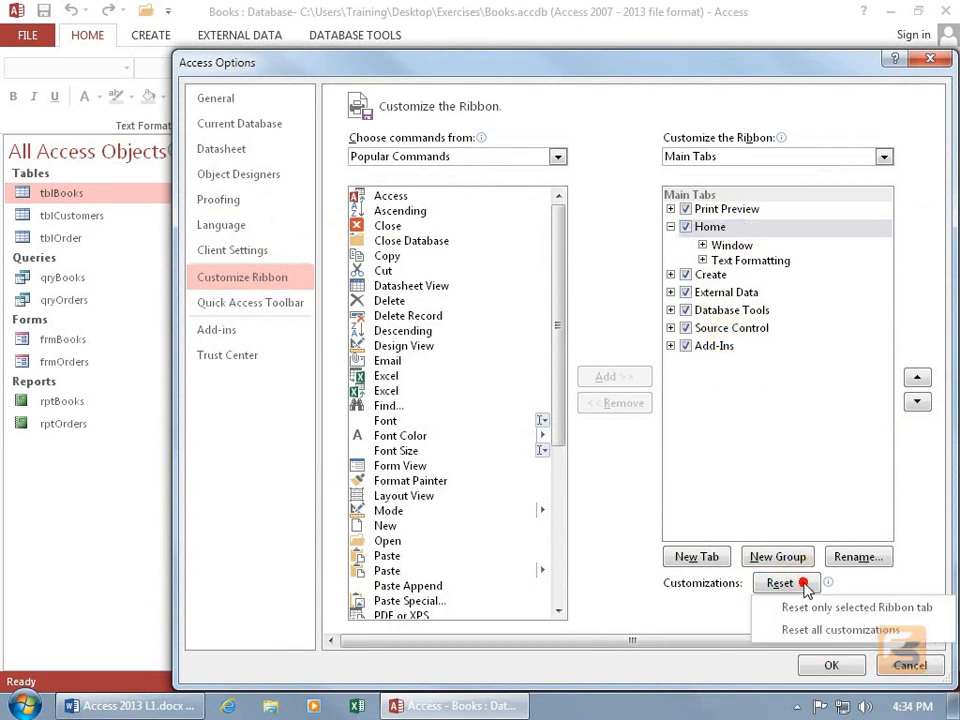
click(810, 636)
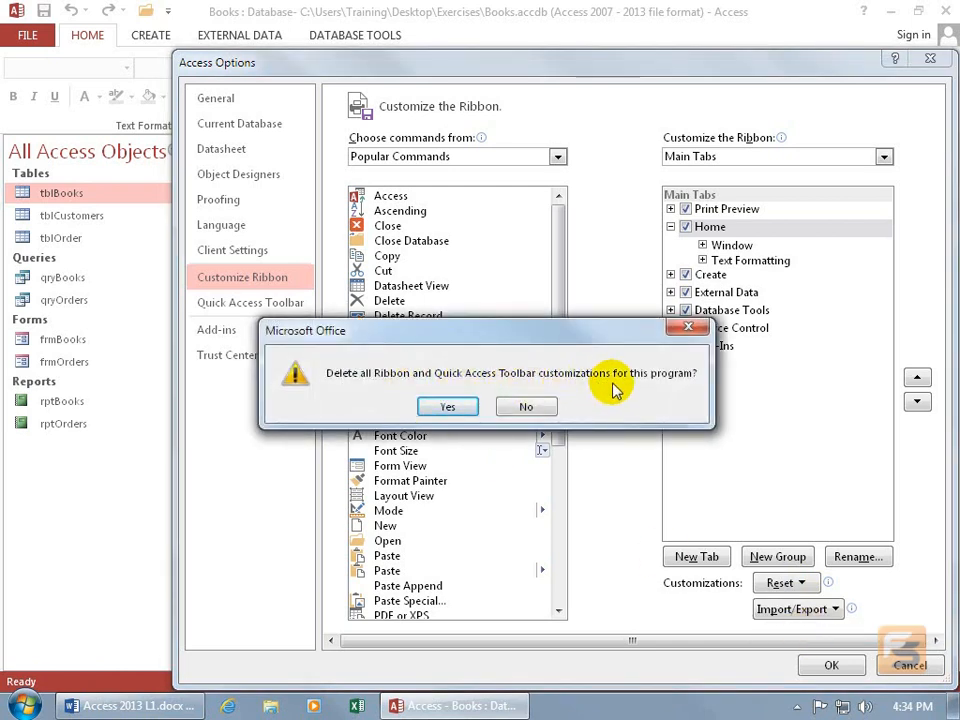
click(449, 406)
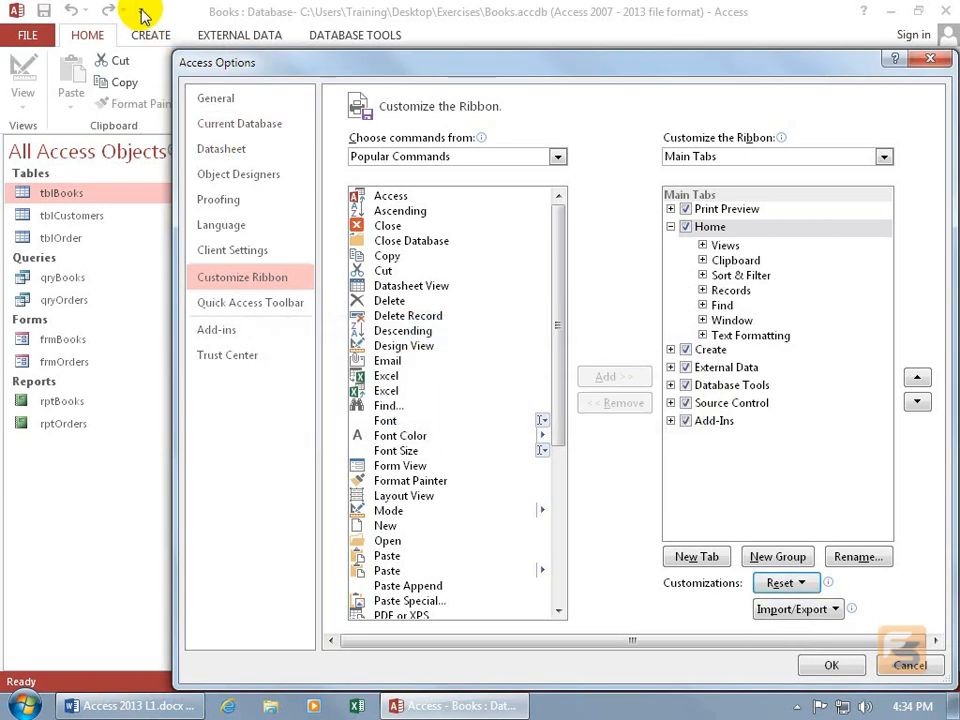
click(831, 665)
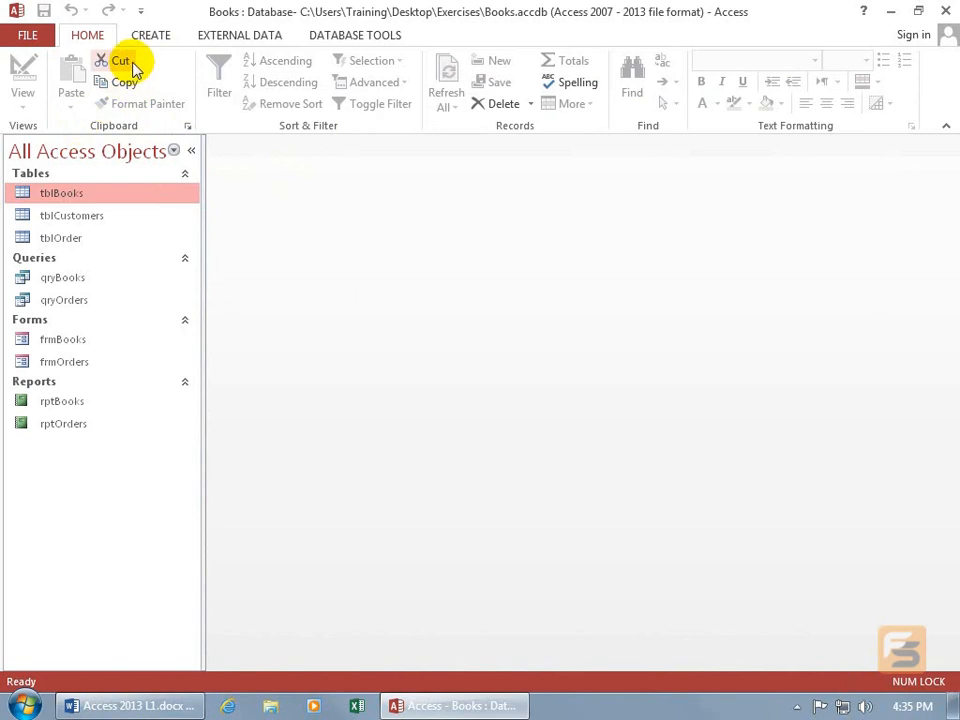
click(140, 11)
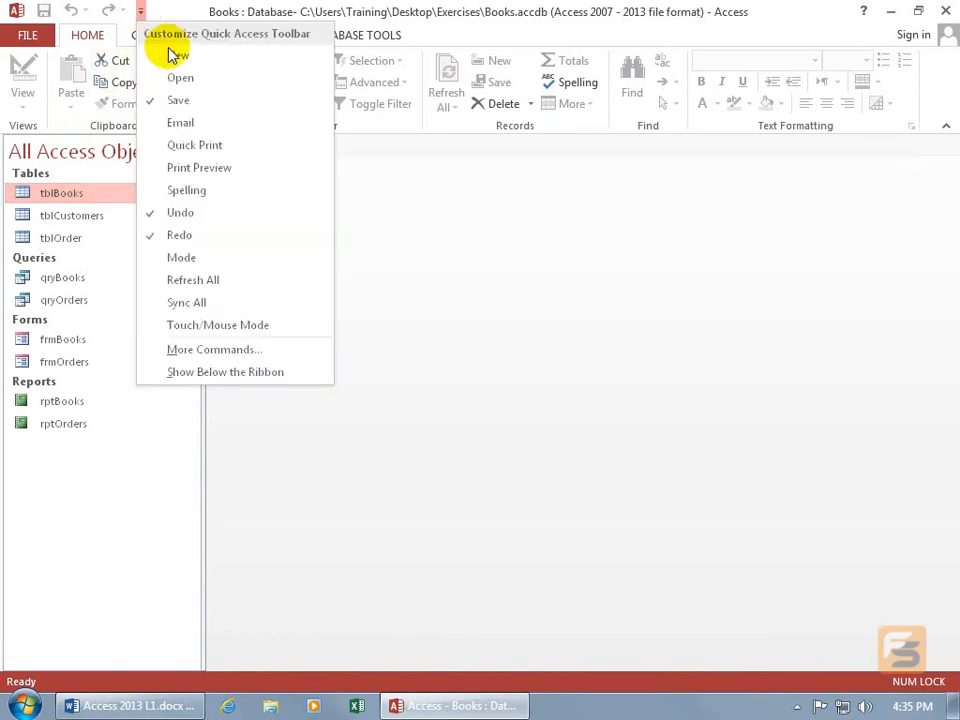
click(180, 78)
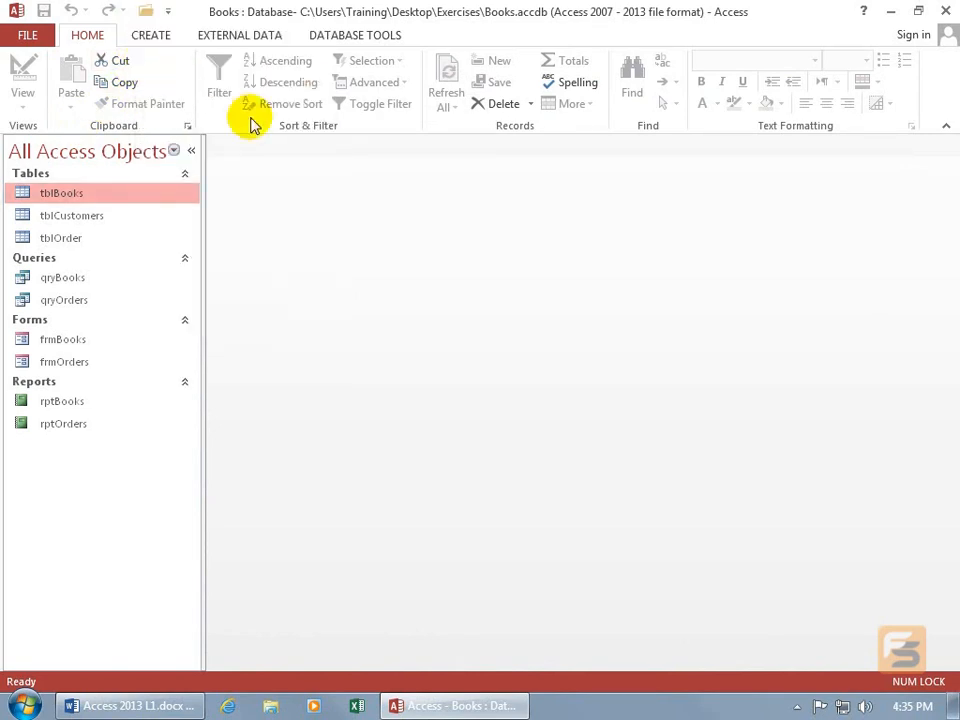
Create a new custom ribbon tab and move it below Add-Ins, to the end of the main tabs
right_click(395, 88)
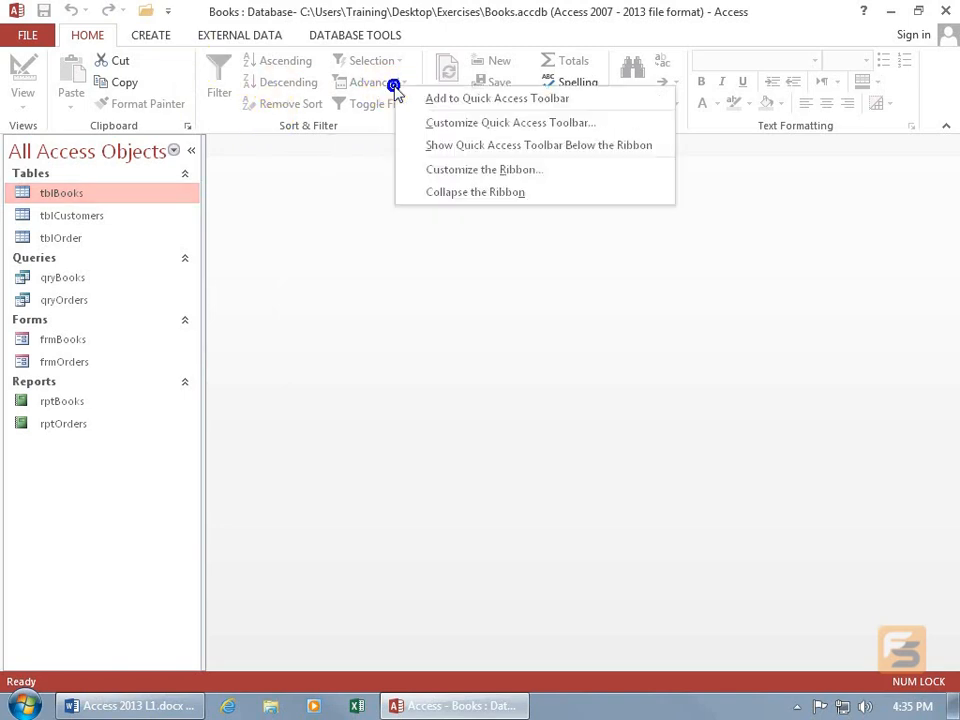
click(440, 169)
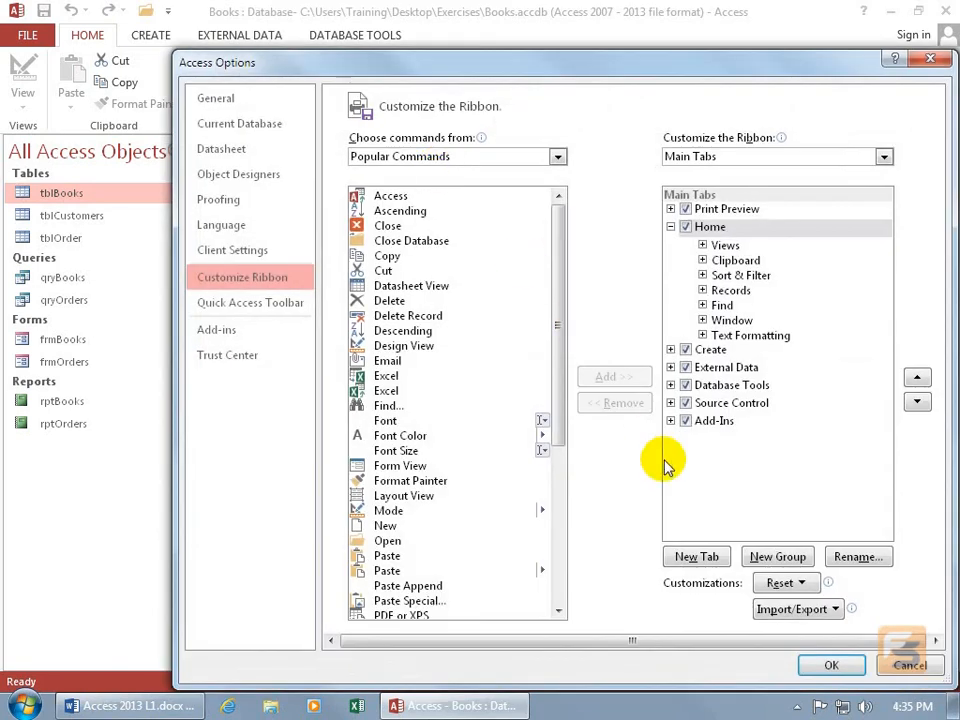
click(672, 560)
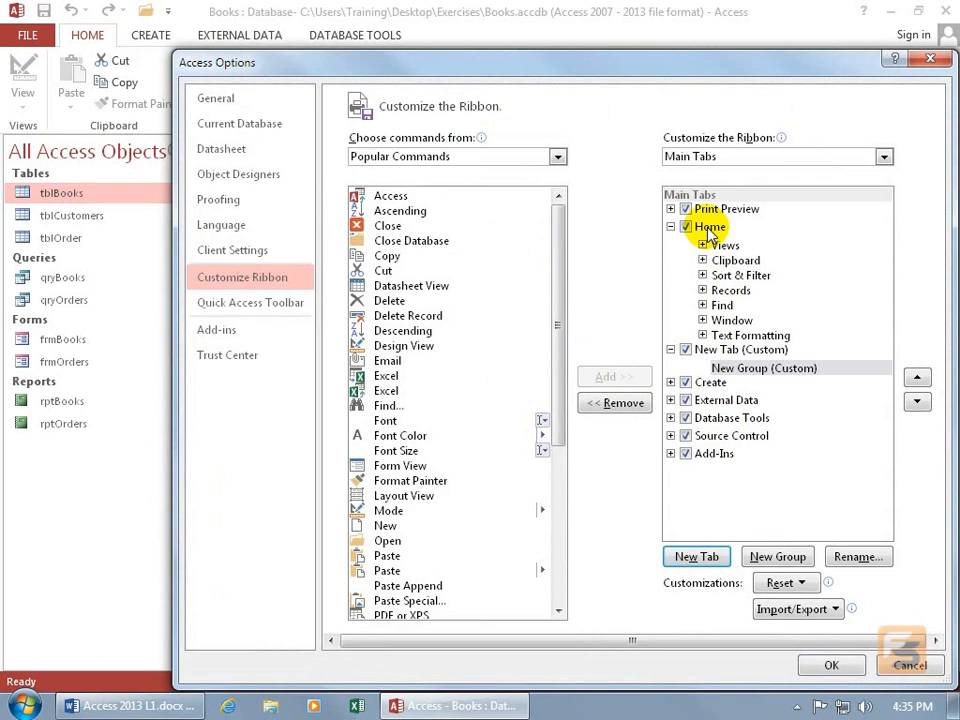
click(737, 350)
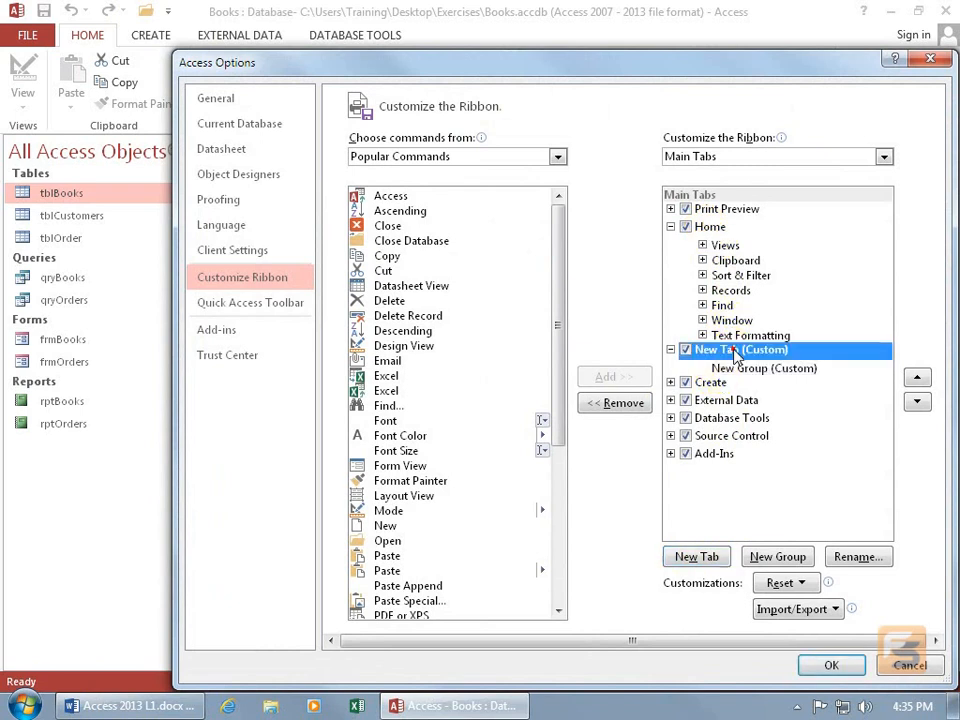
click(917, 402)
click(917, 402)
click(917, 402)
click(917, 402)
click(917, 402)
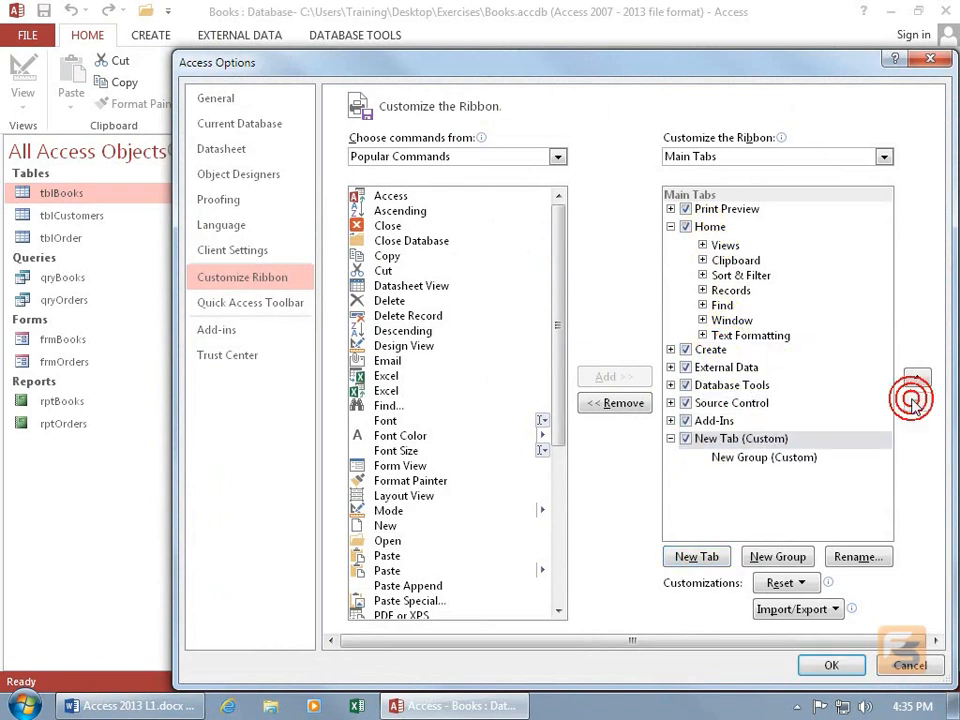
click(720, 421)
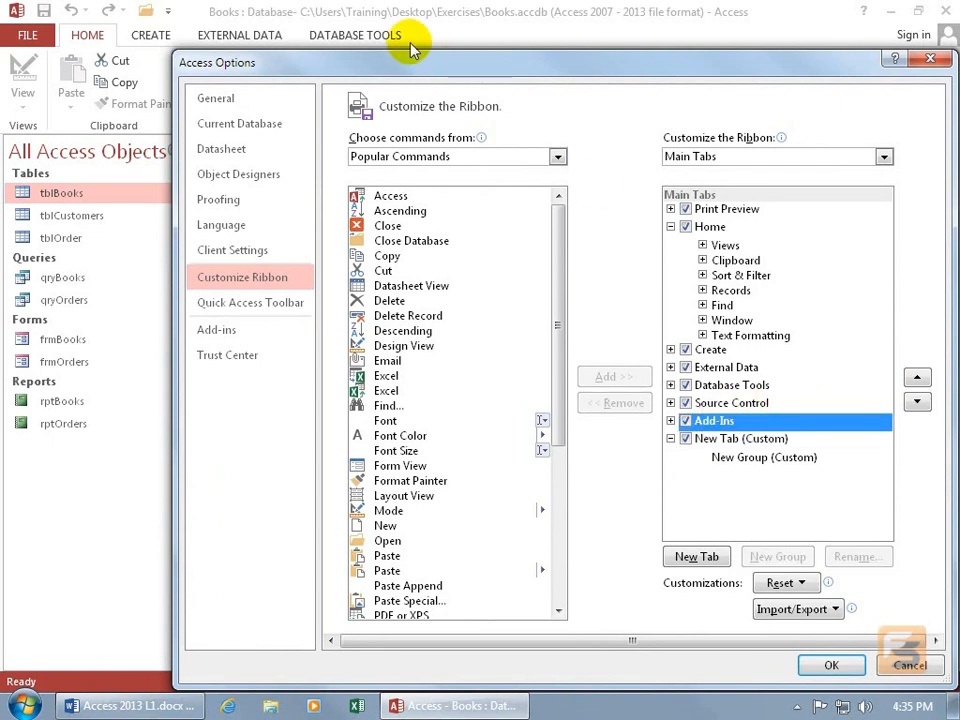
Rename the new custom tab as Spiffy
click(707, 439)
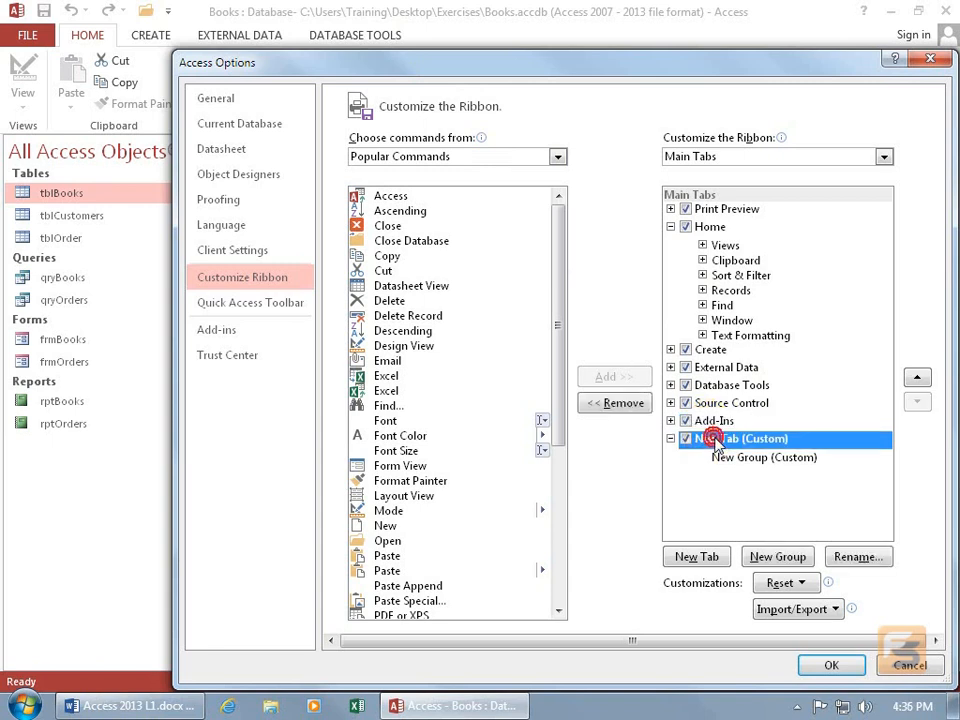
click(858, 557)
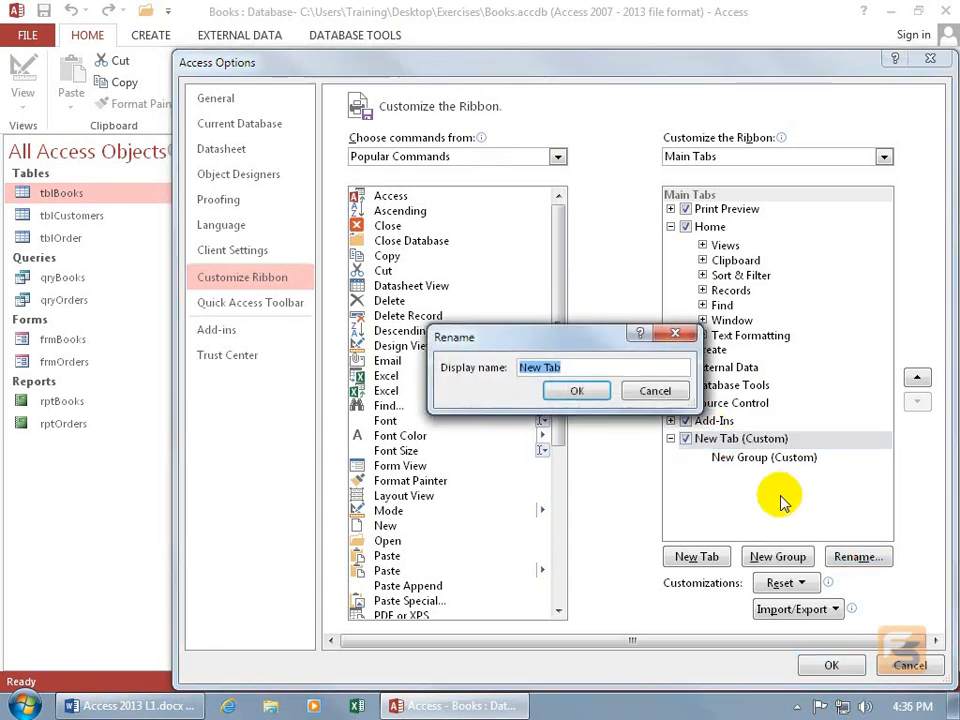
text(Spiffy)
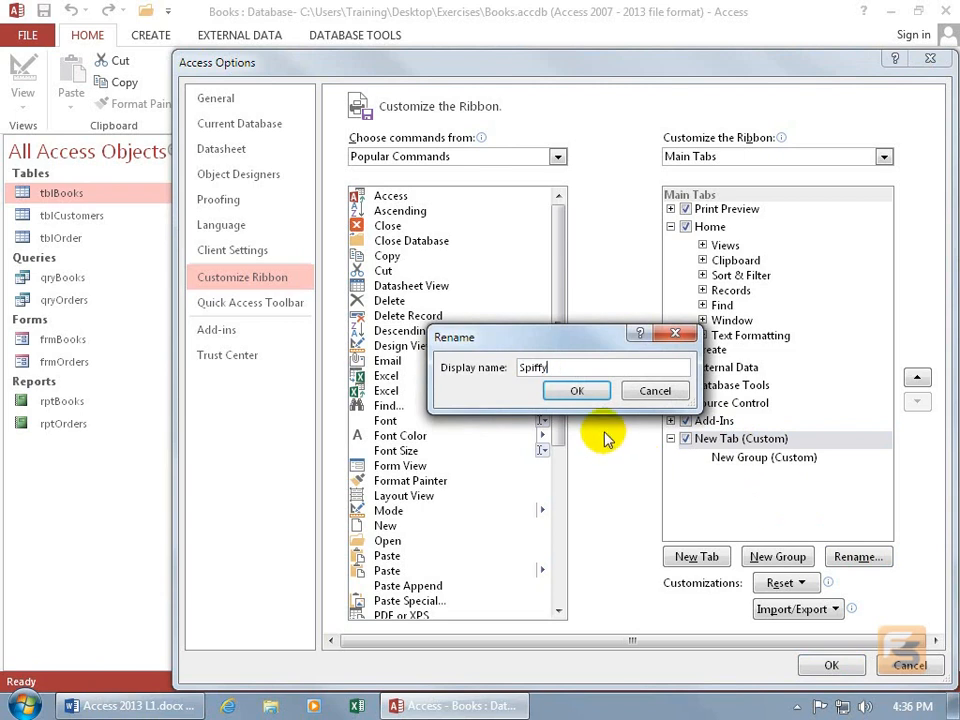
click(577, 390)
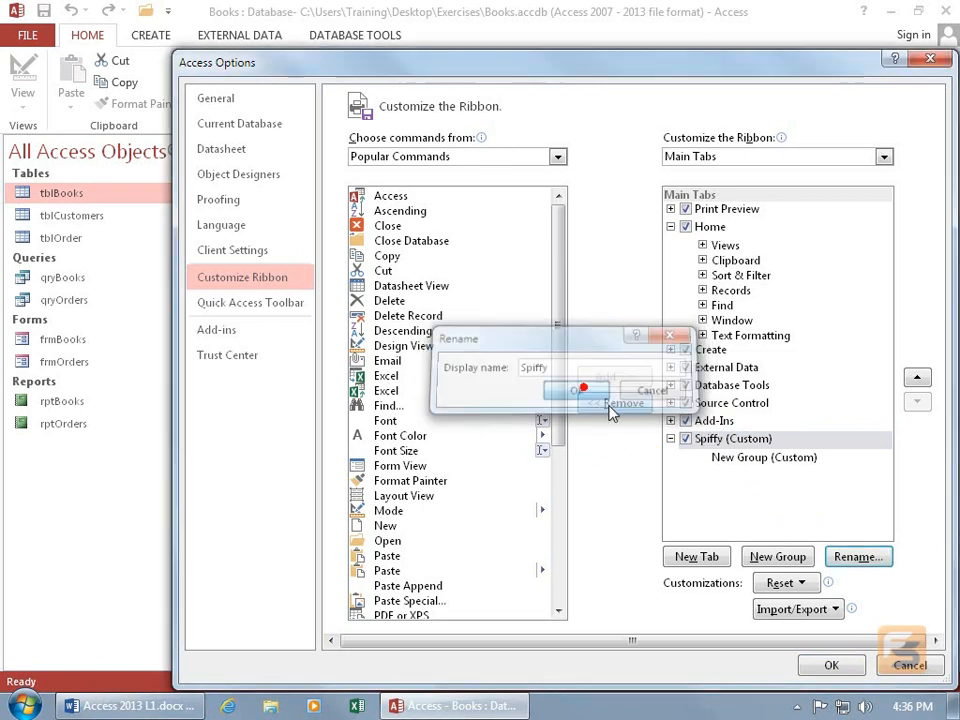
Rename the Spiffy tab's new custom group as Name
click(757, 466)
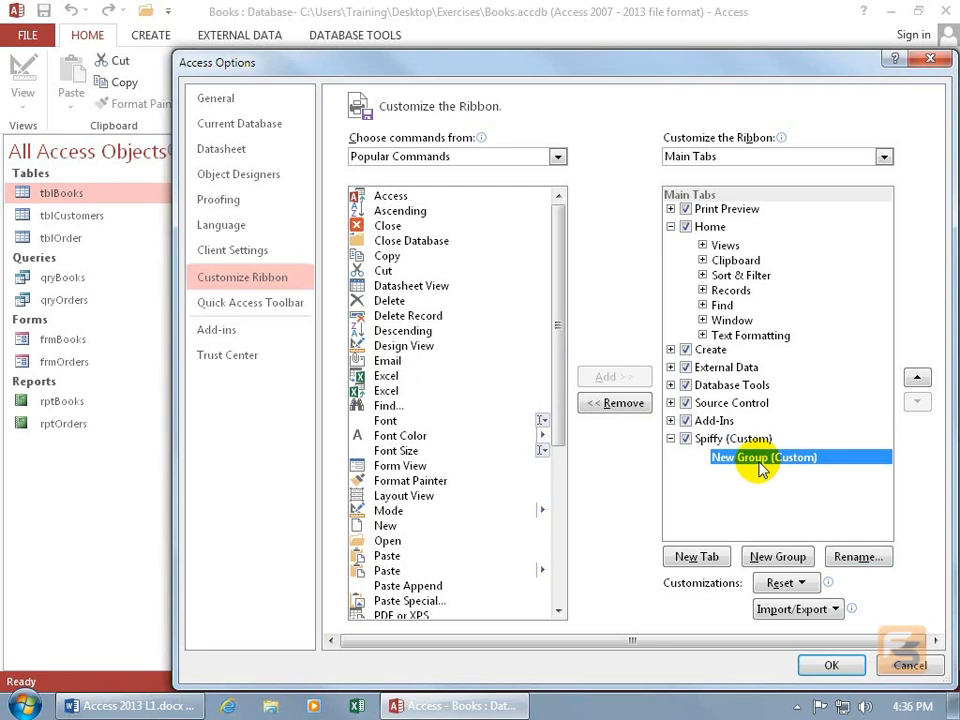
click(850, 556)
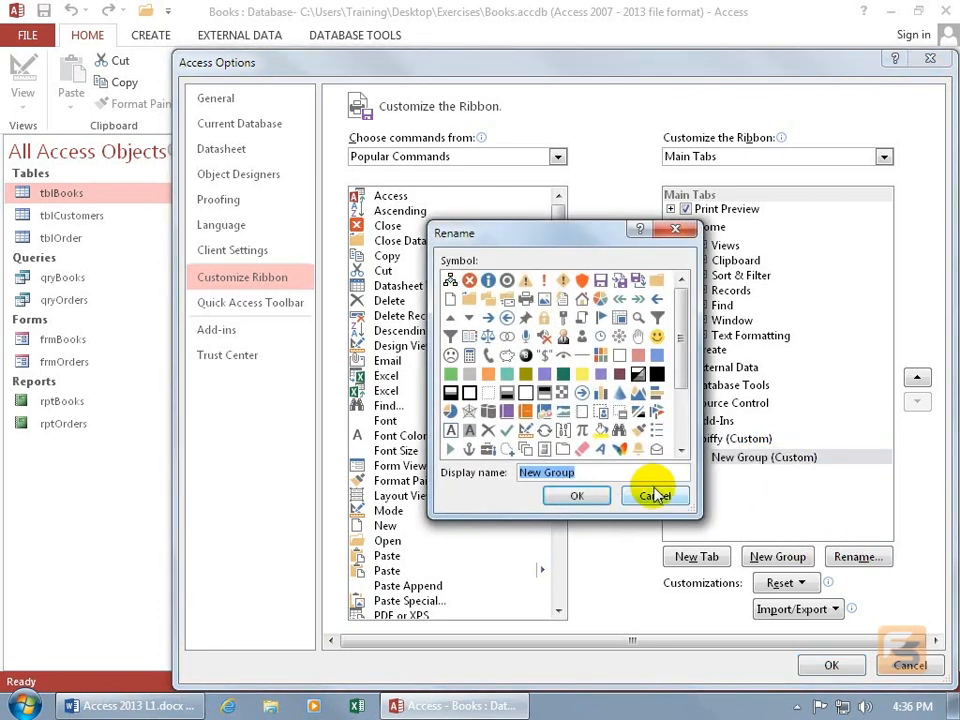
text(Name)
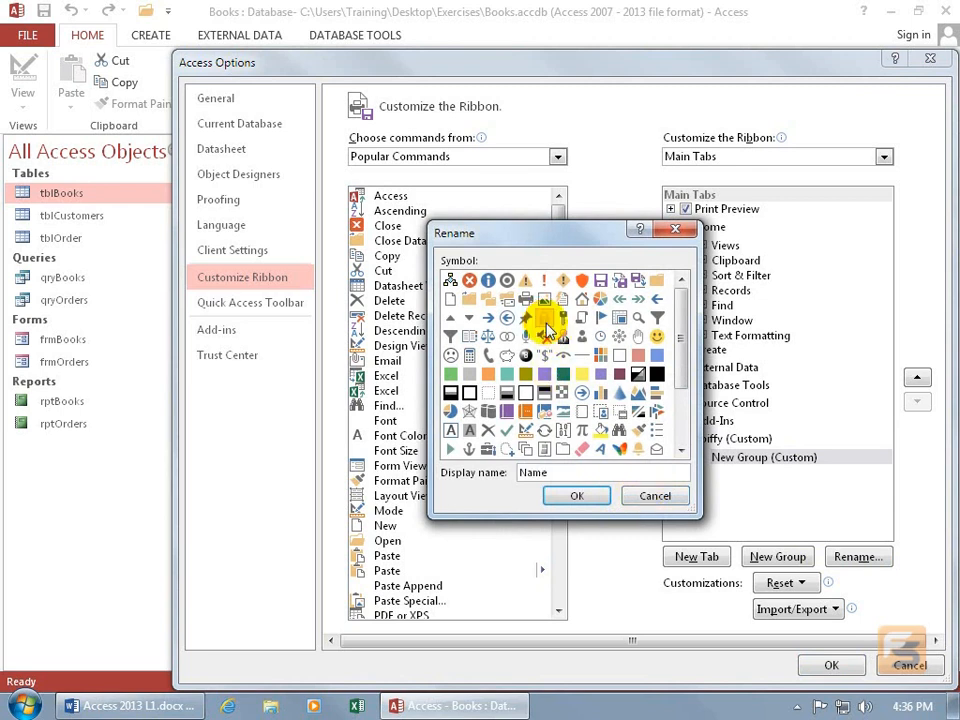
click(577, 496)
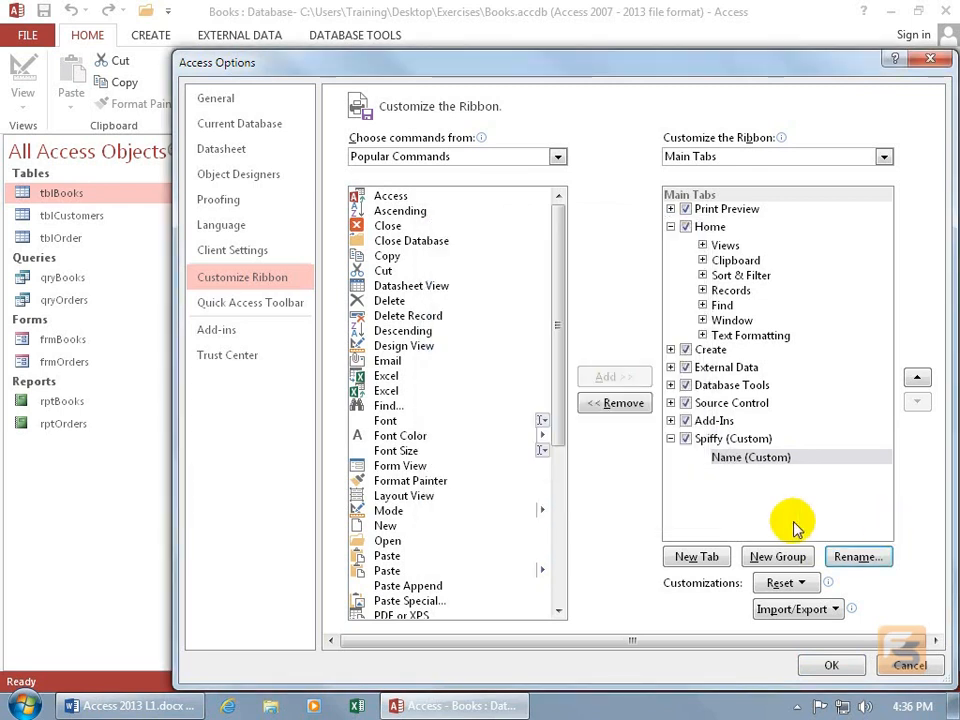
Add the Form View and Layout View commands to the Name group on the Spiffy tab
click(750, 460)
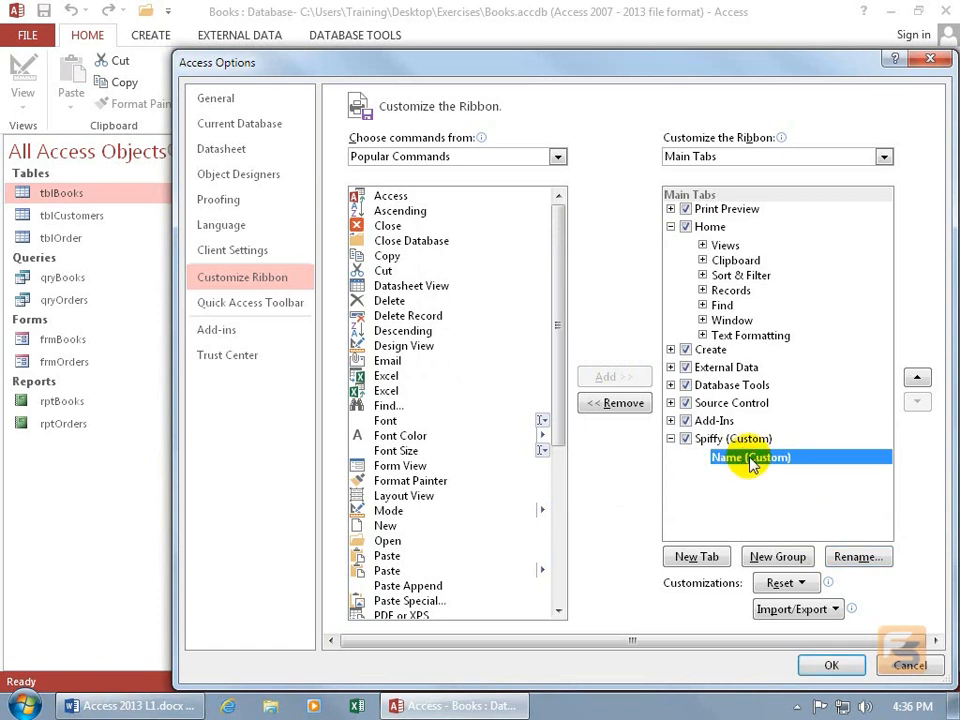
click(395, 465)
click(605, 385)
click(404, 495)
click(612, 380)
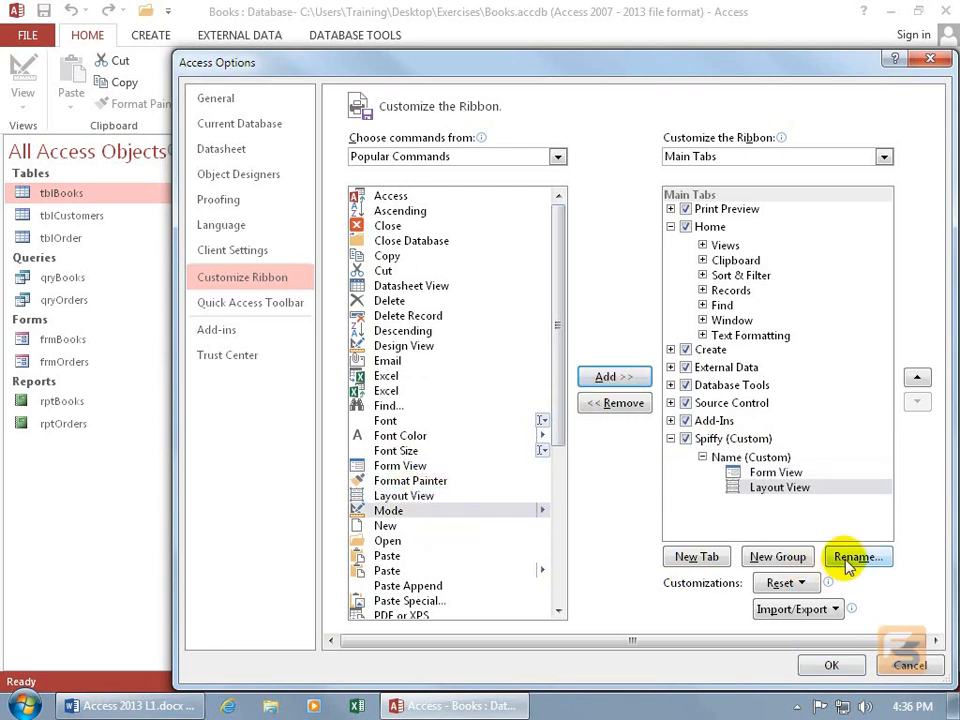
Create a second custom group on the Spiffy tab and name it Fun
click(790, 557)
click(752, 502)
click(855, 557)
text(Fun)
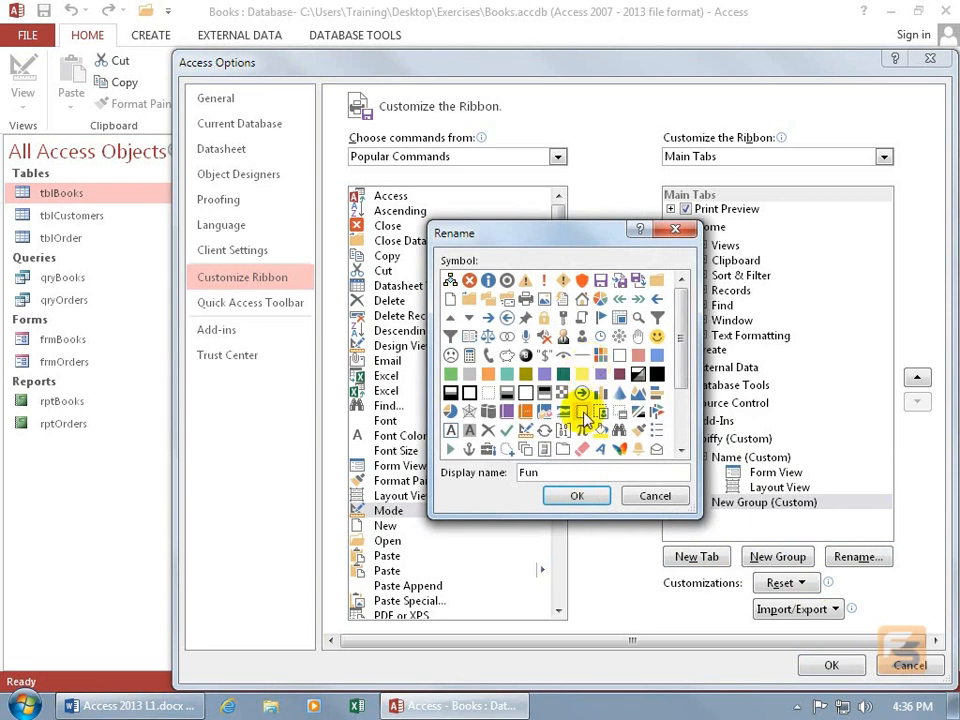
click(575, 496)
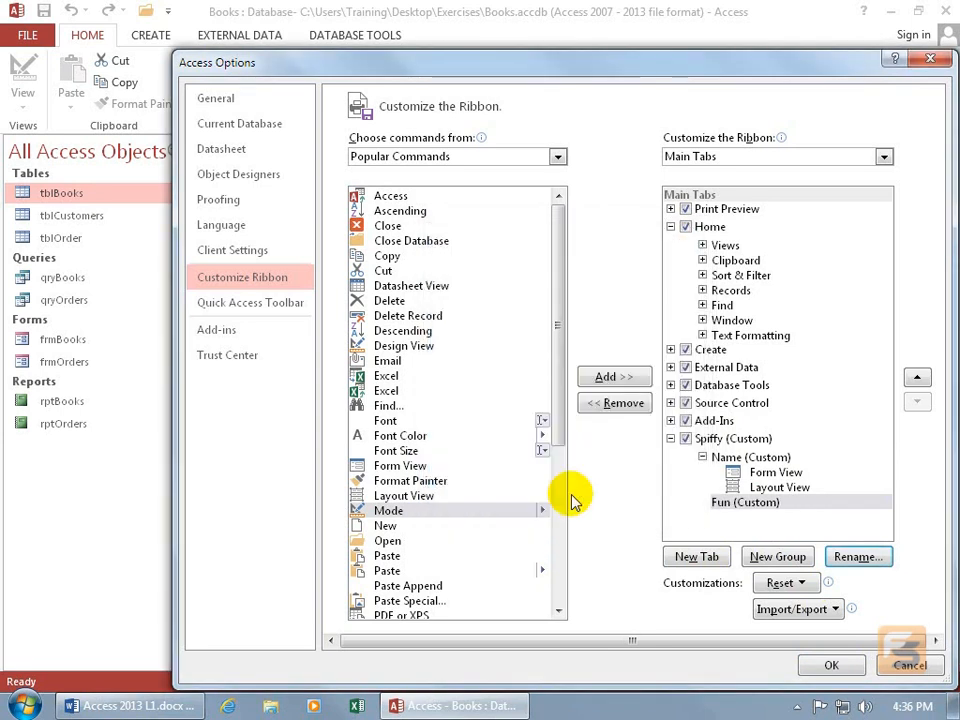
Add the Open and New commands to the Spiffy tab's Fun group and apply the ribbon customization
click(388, 541)
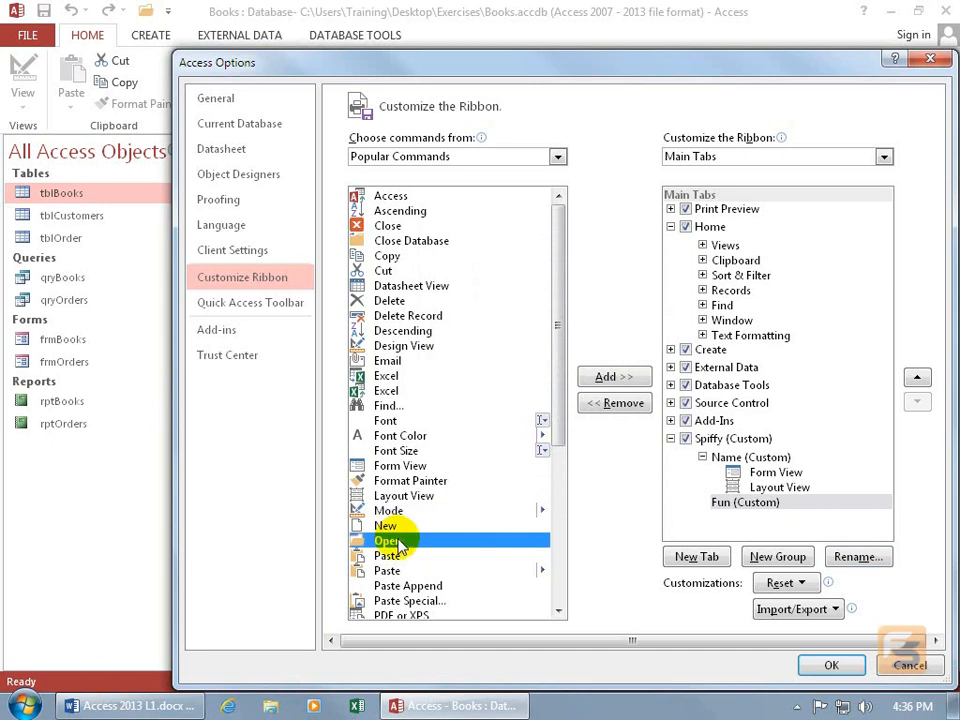
click(610, 388)
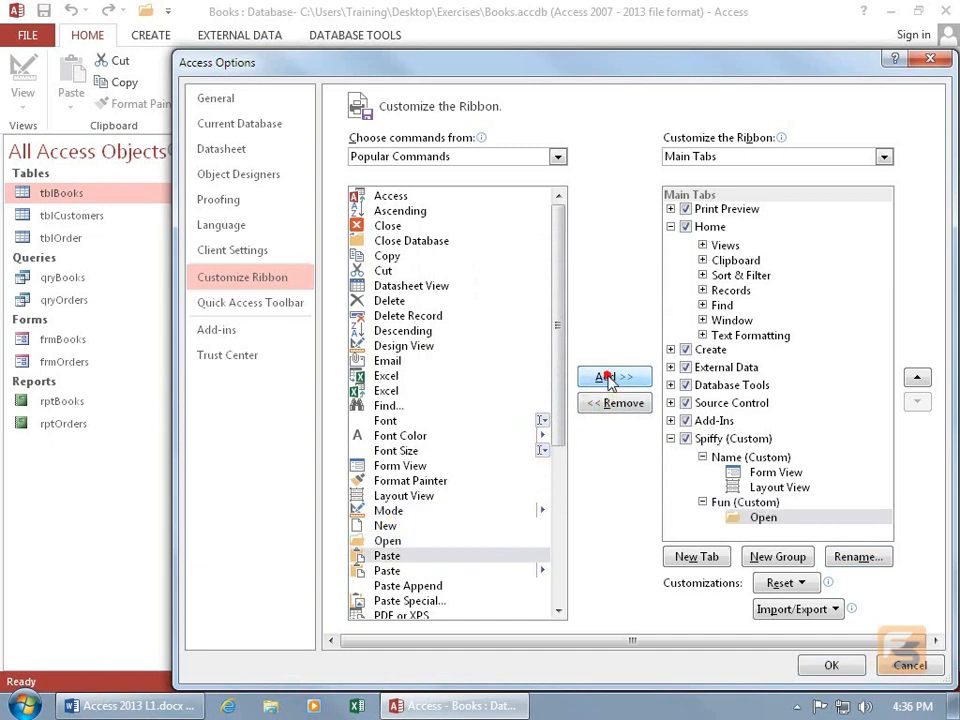
click(388, 526)
click(612, 379)
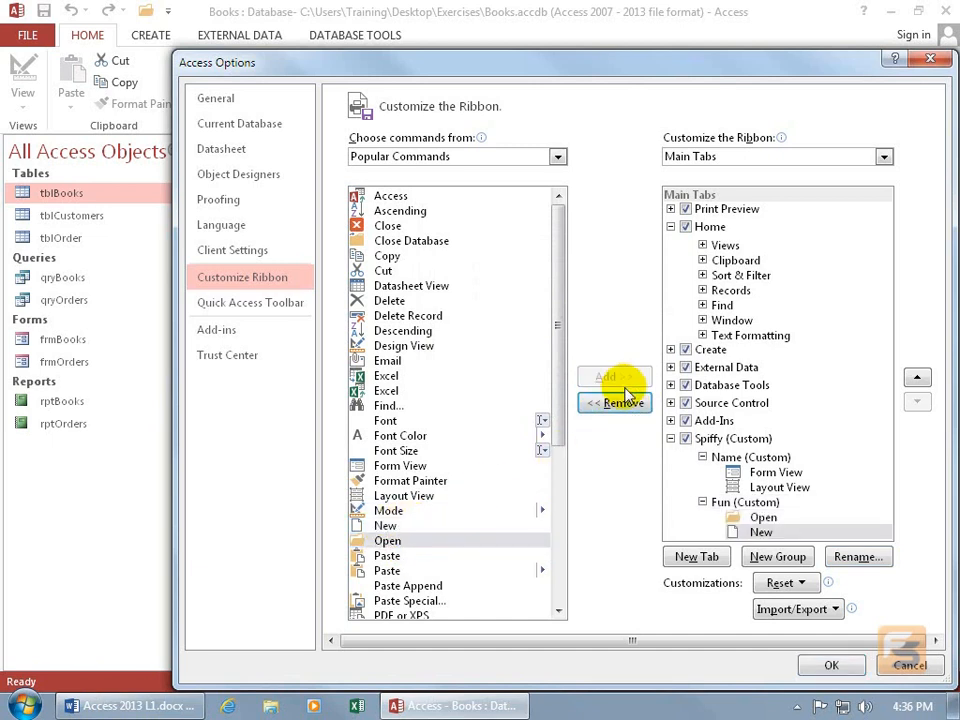
click(833, 666)
click(643, 486)
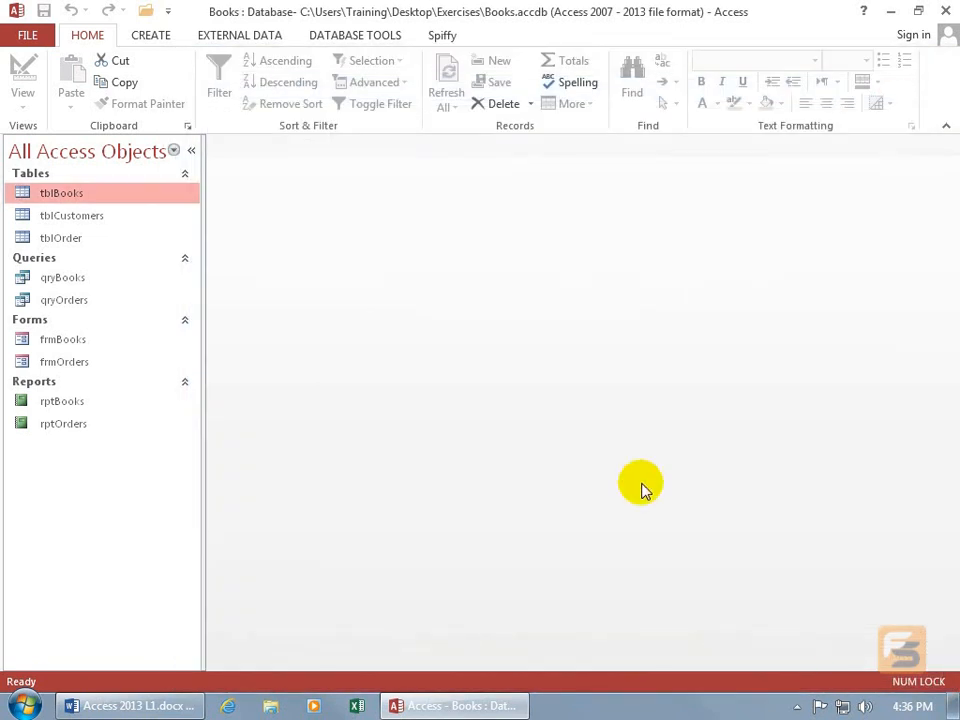
Add the Spiffy tab's Fun group to the Quick Access Toolbar and check its commands there
click(441, 37)
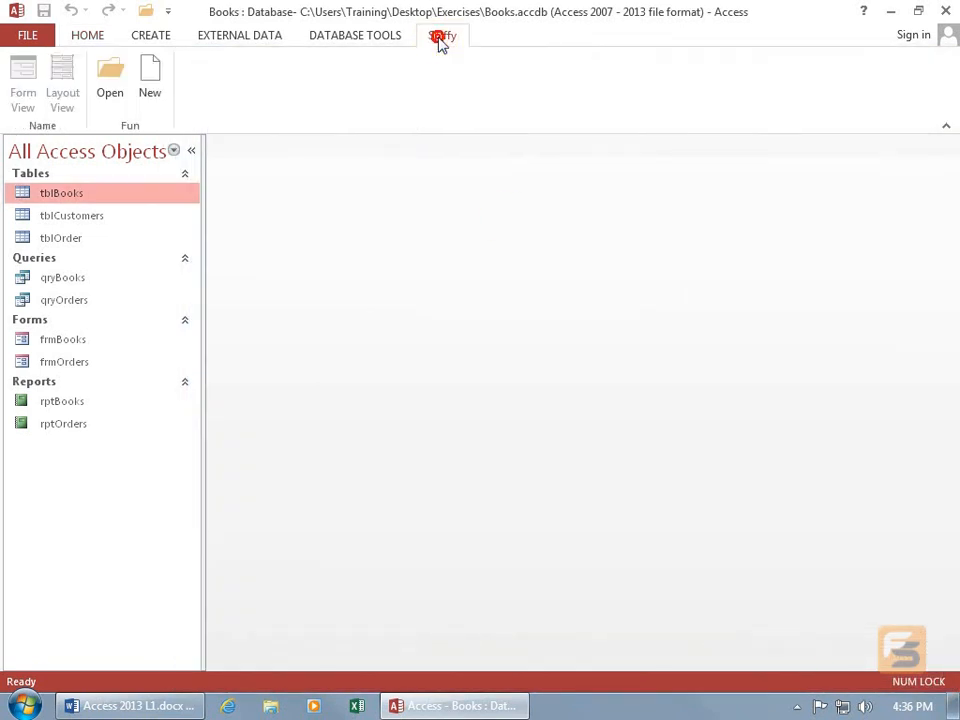
right_click(153, 123)
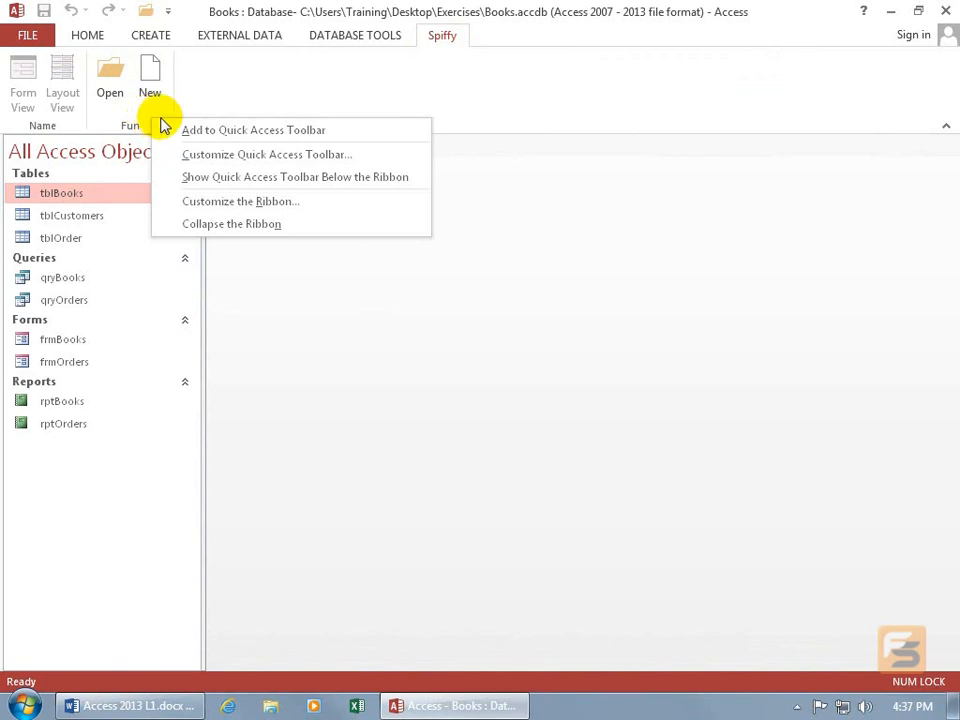
click(163, 129)
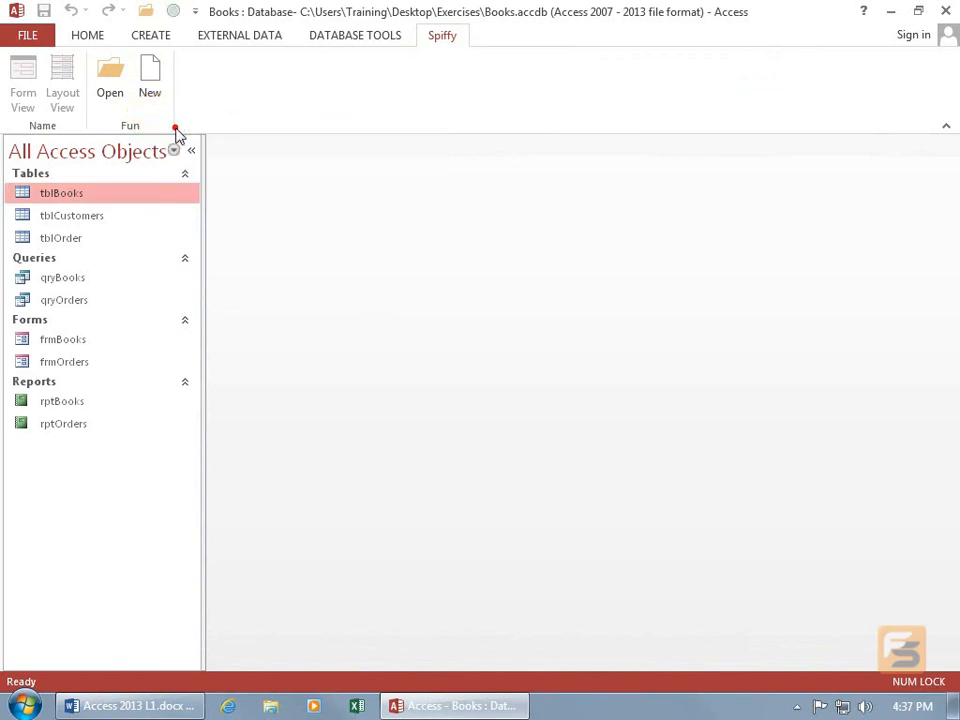
click(173, 14)
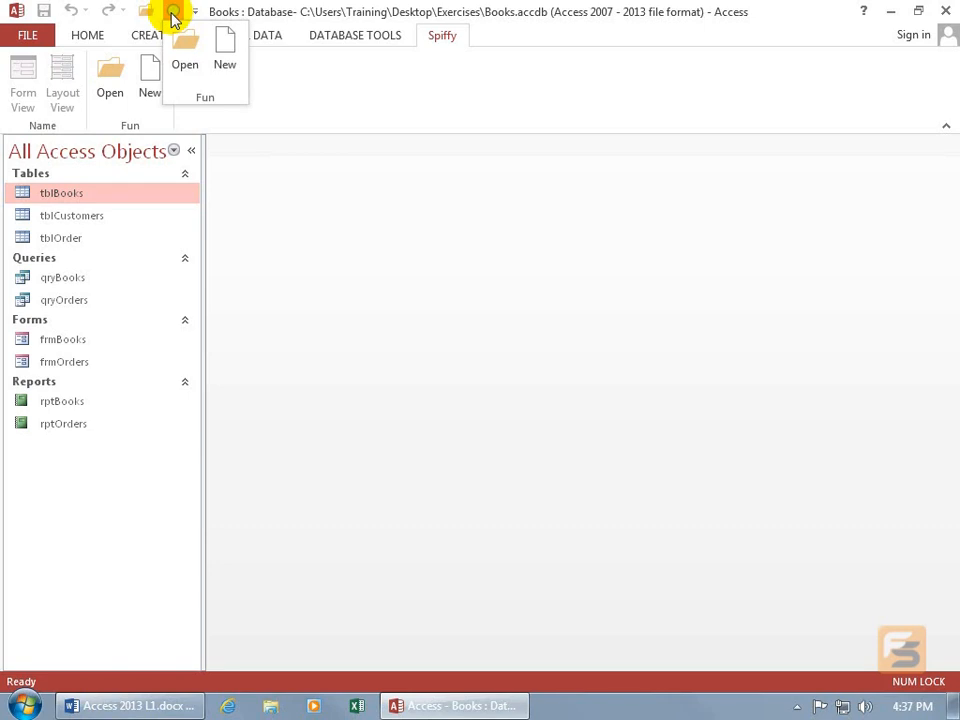
click(162, 119)
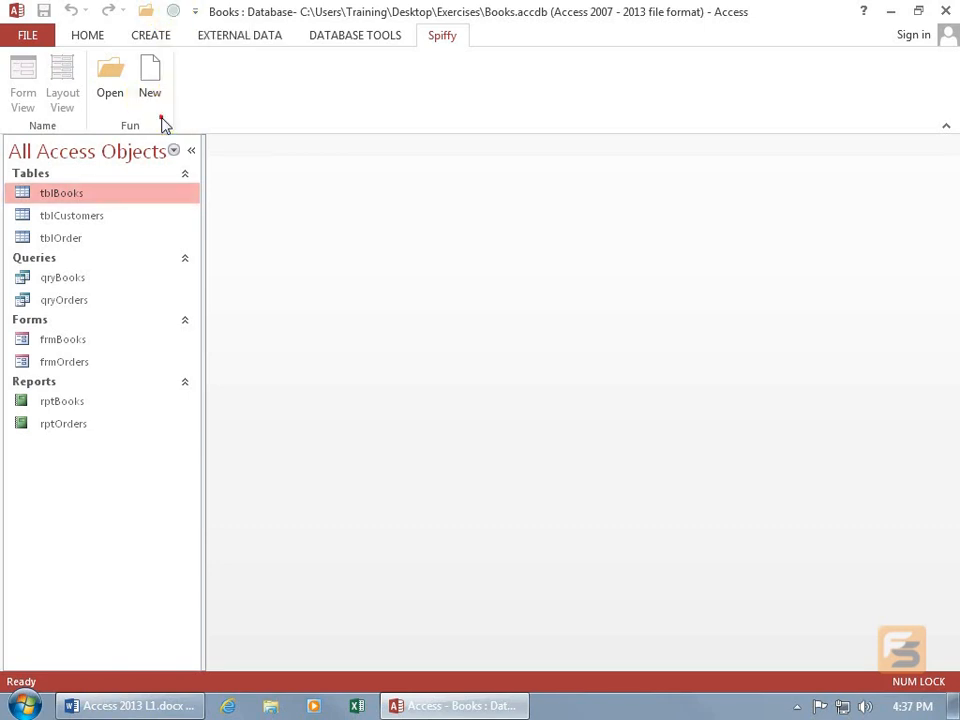
Hide the custom Spiffy tab from the ribbon without deleting it
right_click(401, 81)
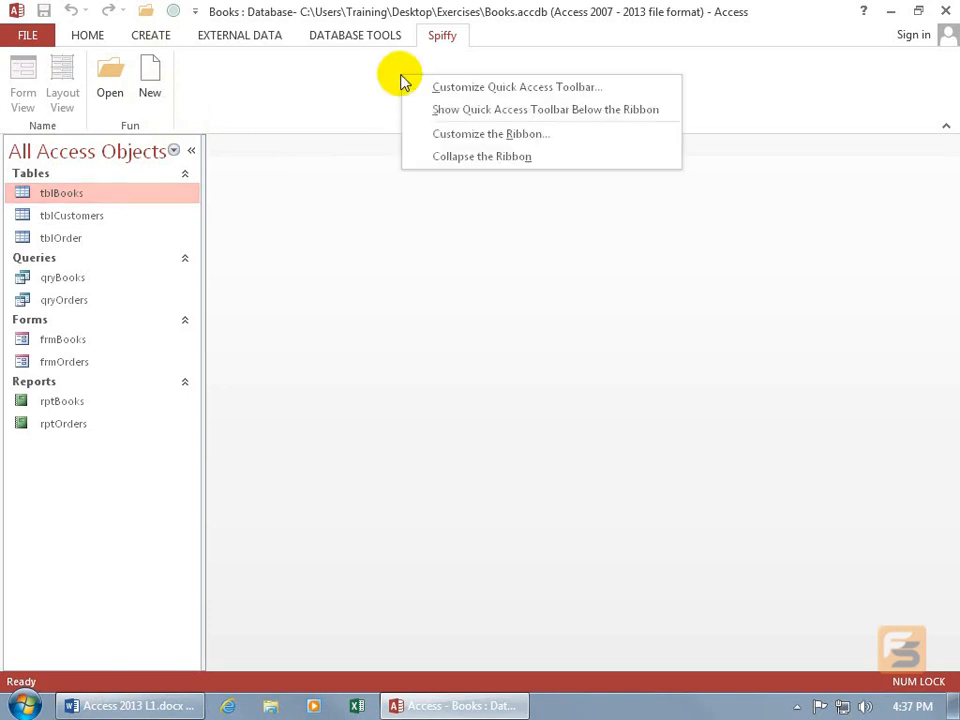
click(465, 134)
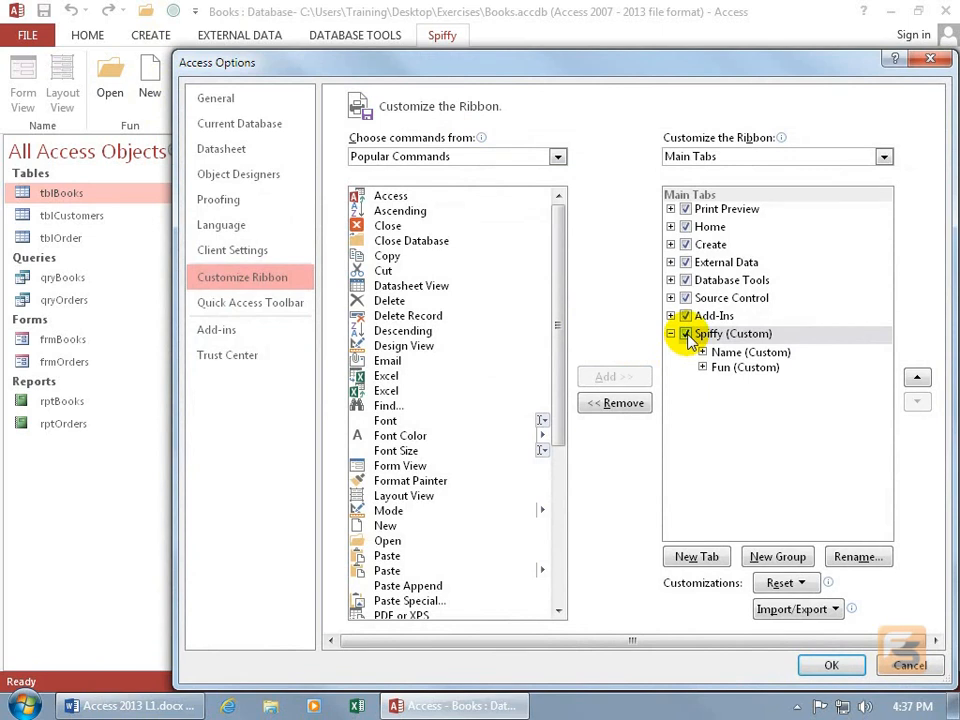
click(686, 335)
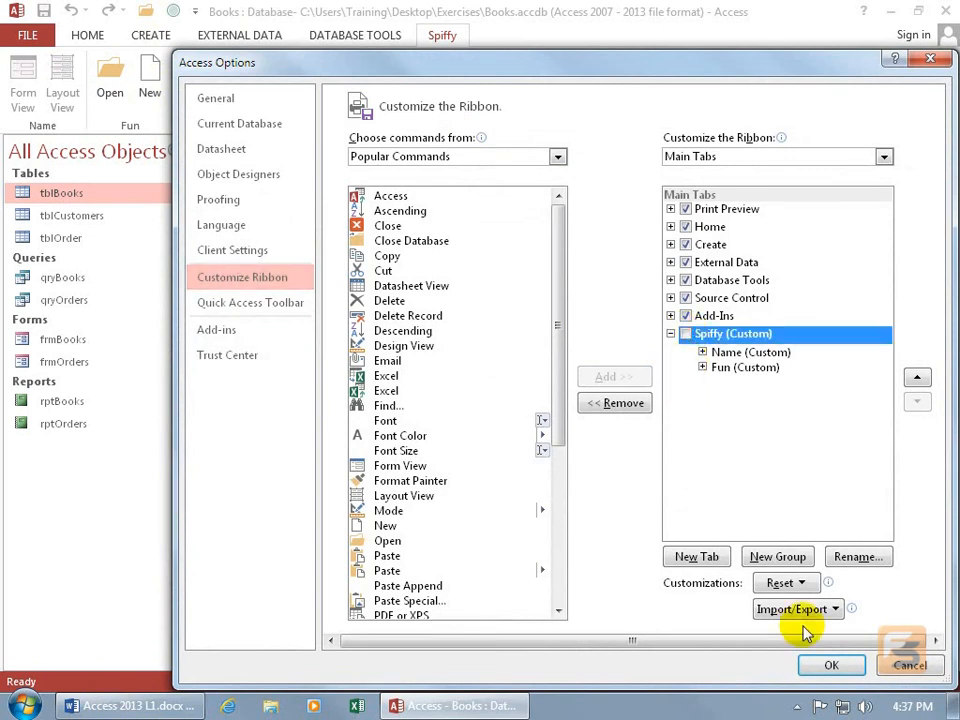
click(831, 665)
click(380, 146)
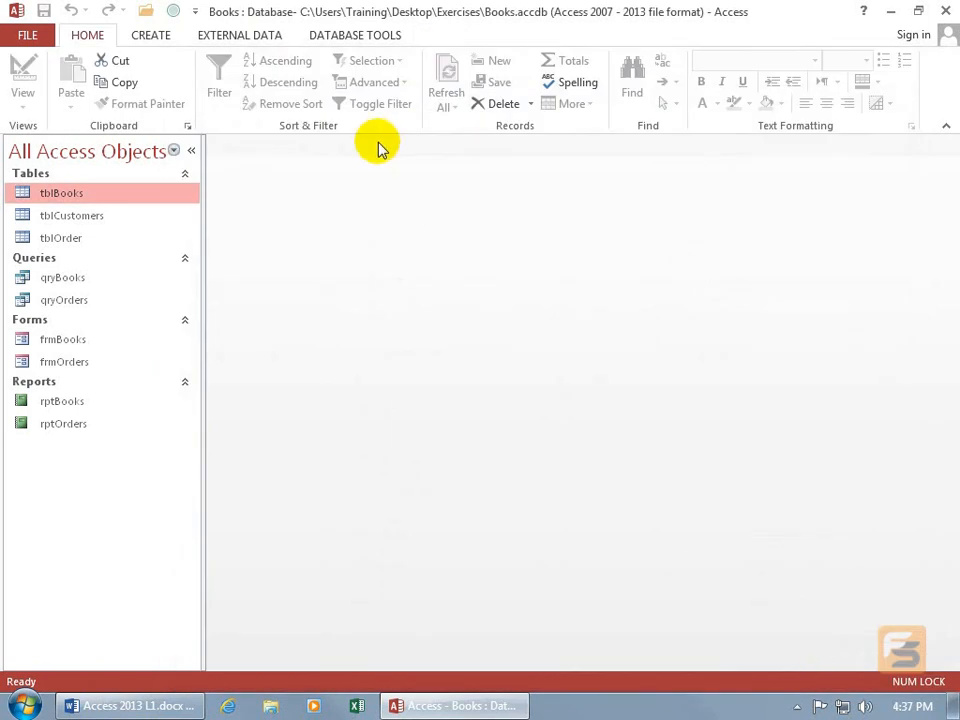
Re-enable the custom Spiffy tab in the ribbon customization, remove it from the main tabs and apply the change
right_click(370, 82)
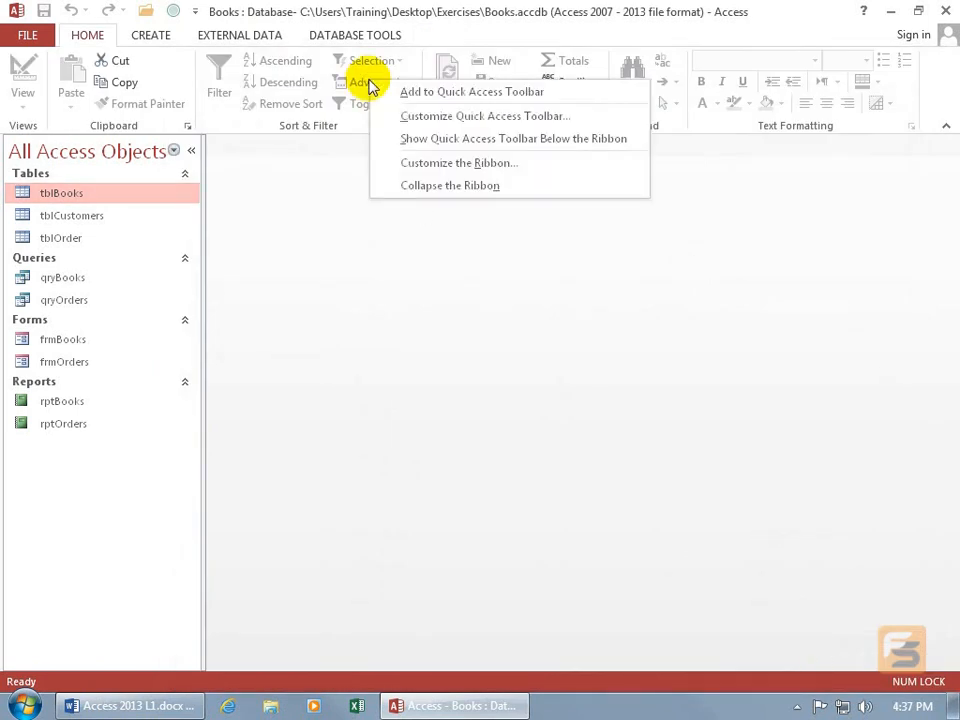
click(416, 163)
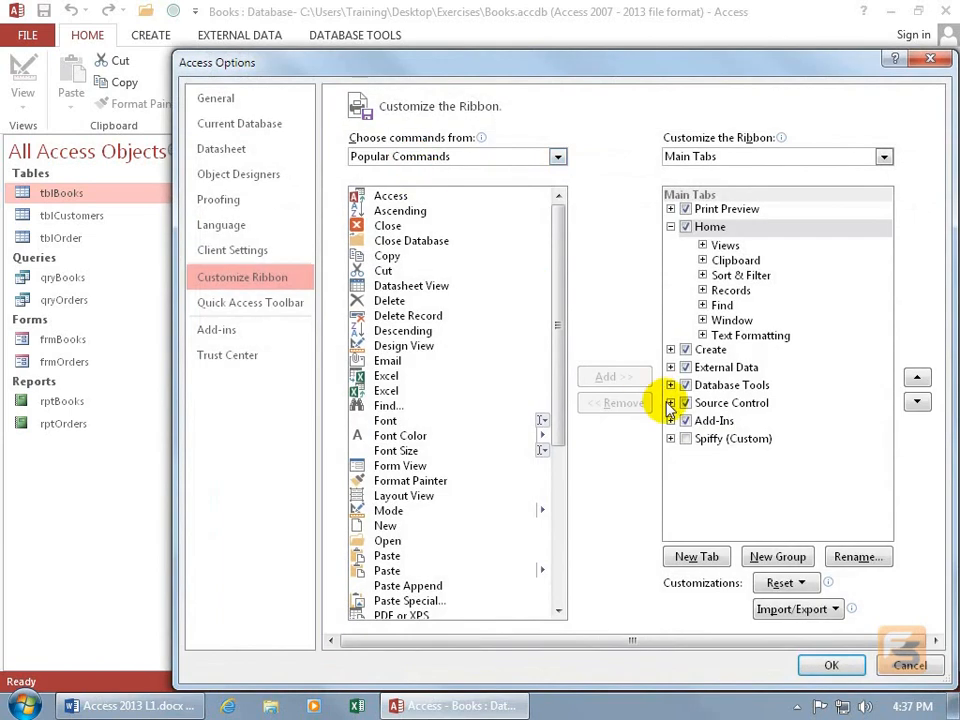
click(687, 442)
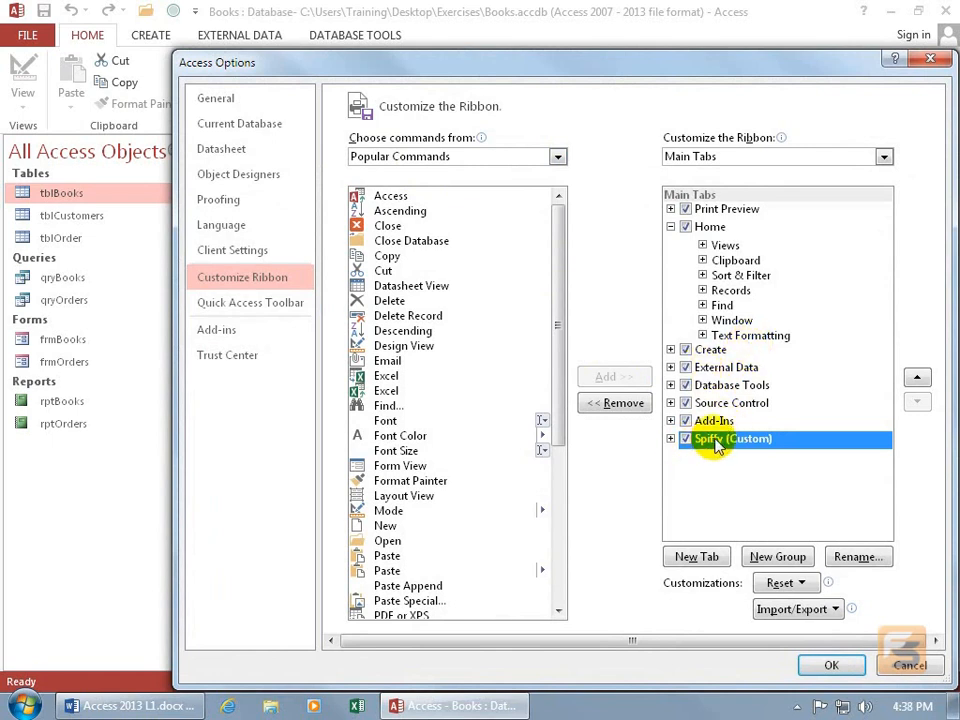
click(615, 405)
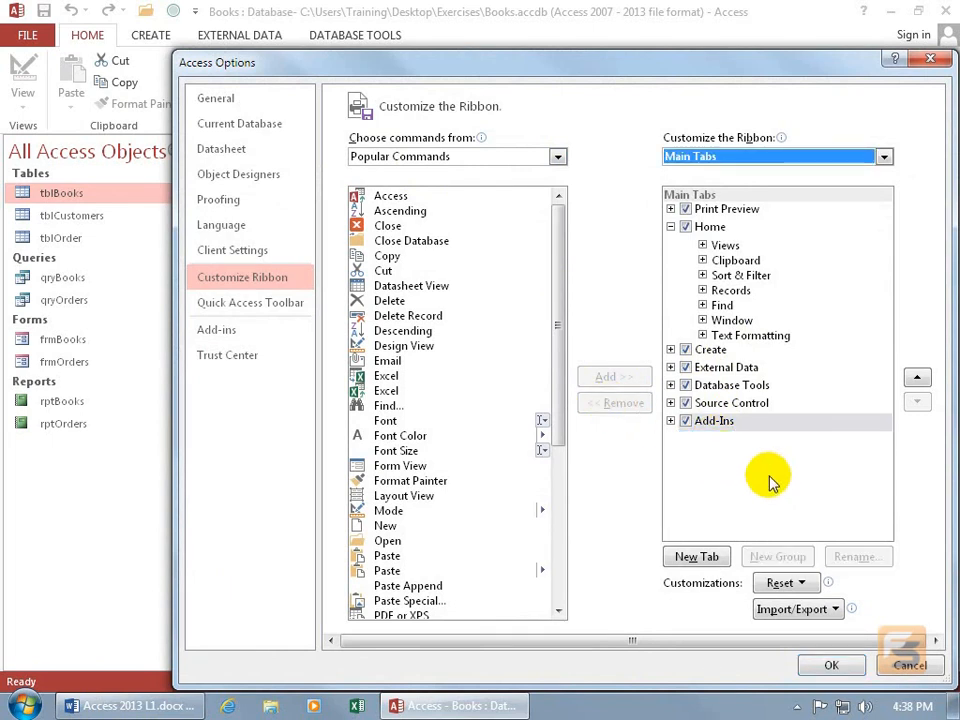
click(831, 665)
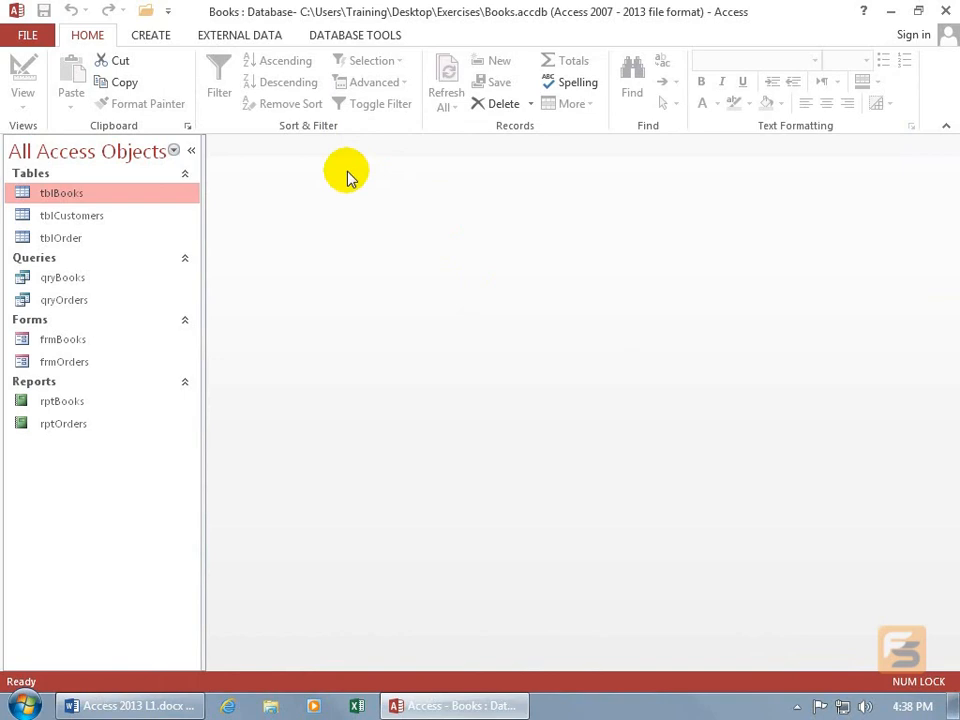
Collapse the ribbon to its tab names and expand it again, twice in a row
key(ctrl+F1)
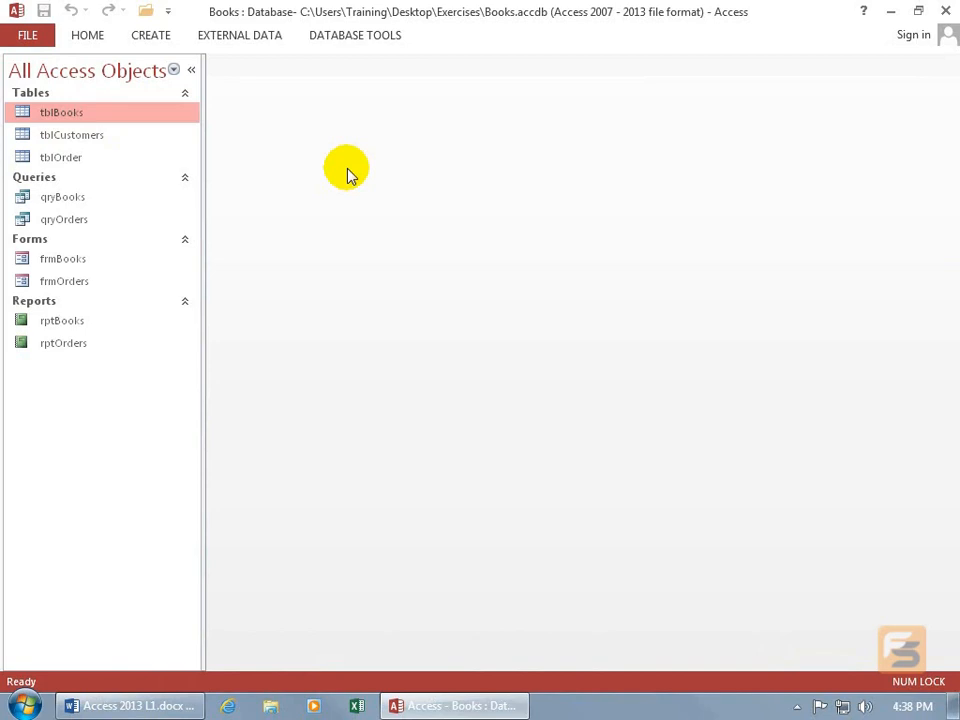
key(ctrl+F1)
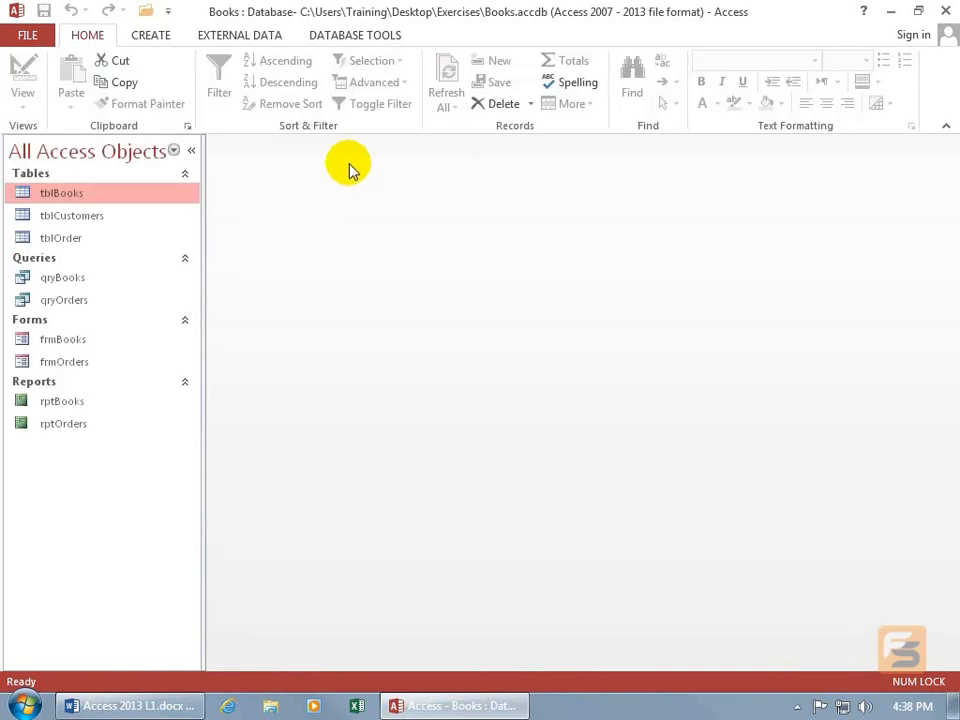
click(945, 131)
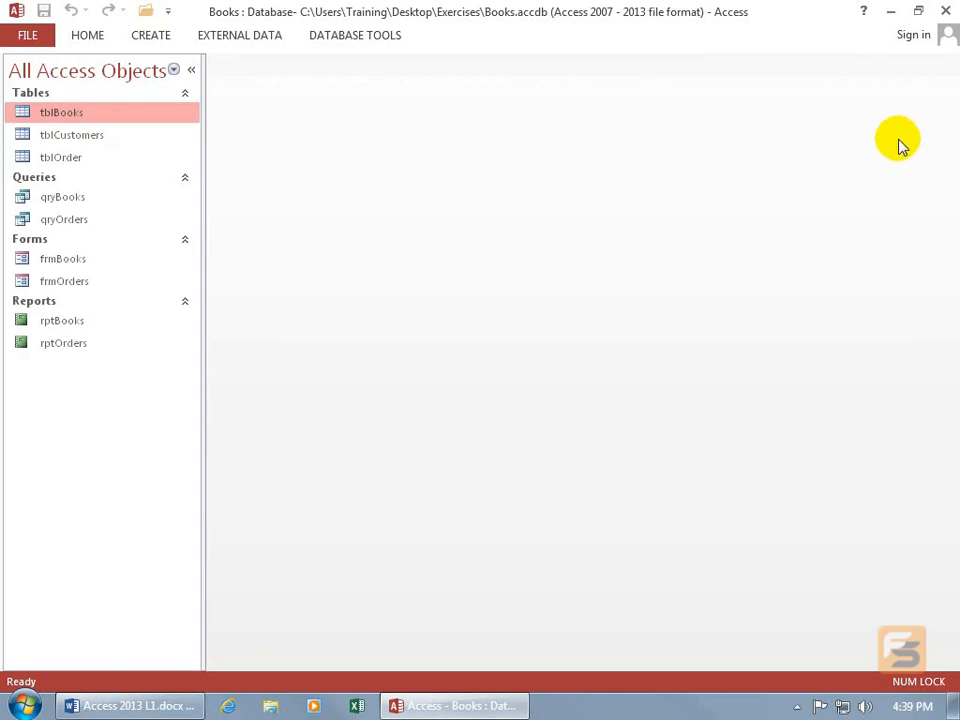
click(922, 69)
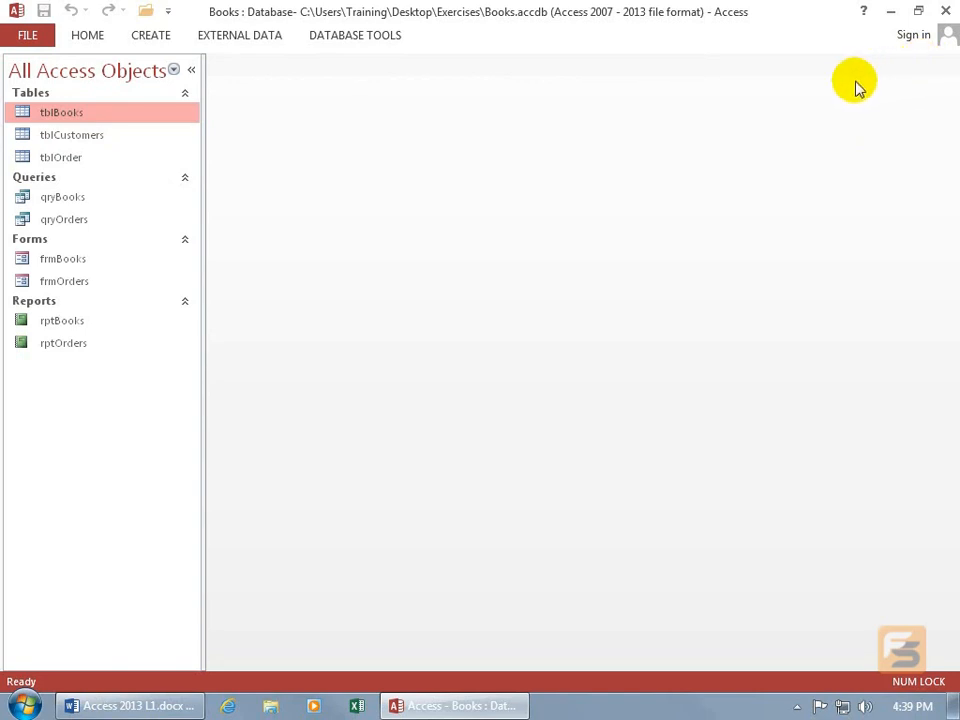
key(ctrl+F1)
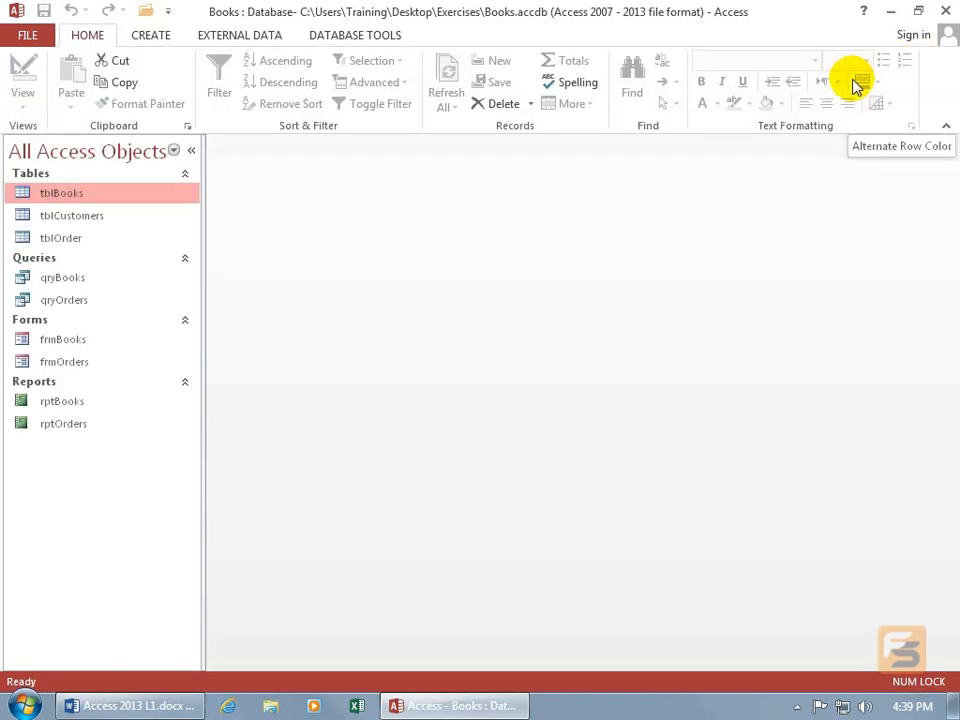
Toggle the ribbon between collapsed and expanded twice more, finishing with the Home commands fully displayed
double_click(88, 36)
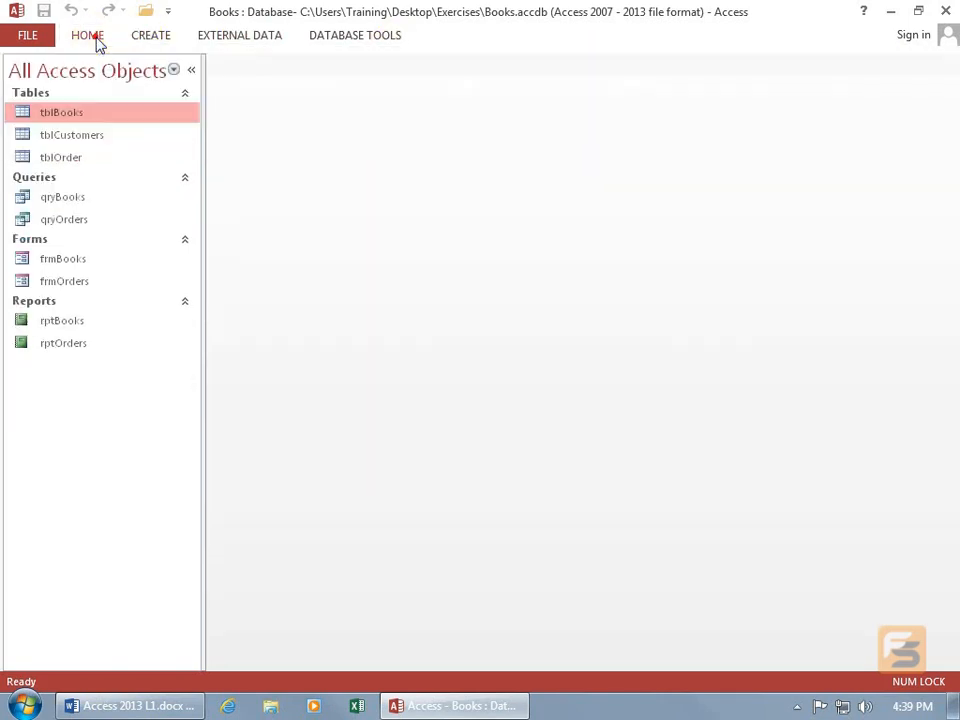
double_click(88, 36)
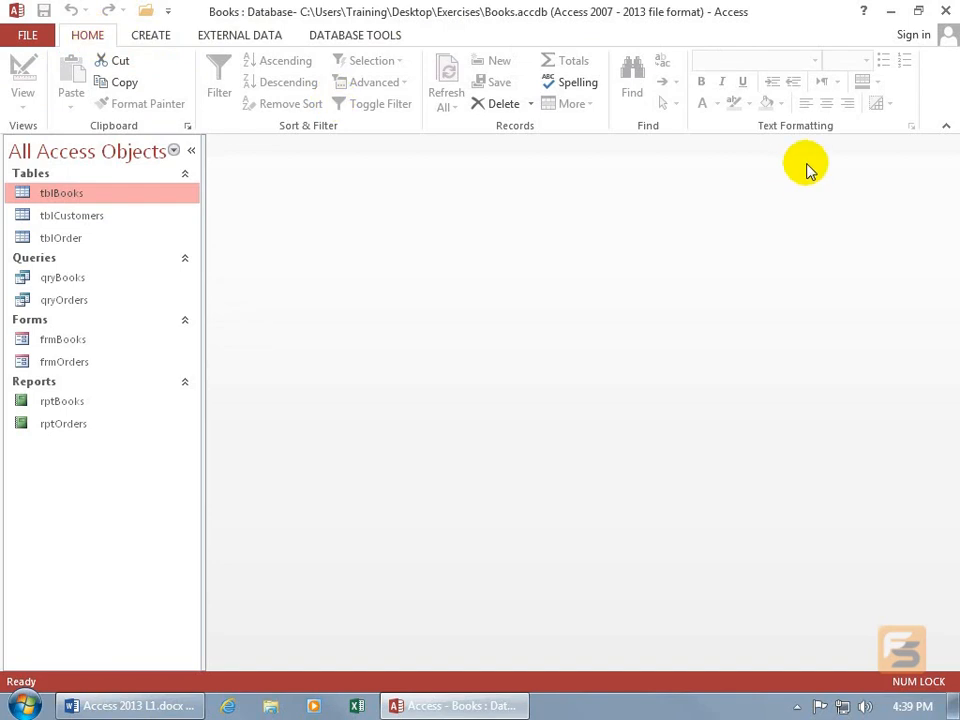
click(946, 126)
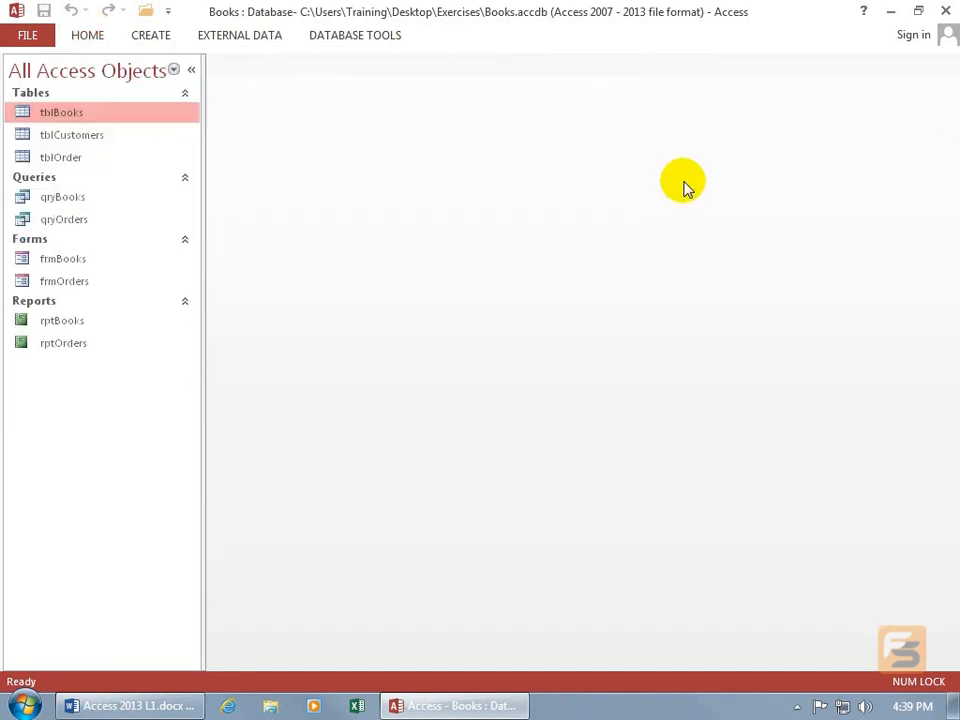
double_click(94, 37)
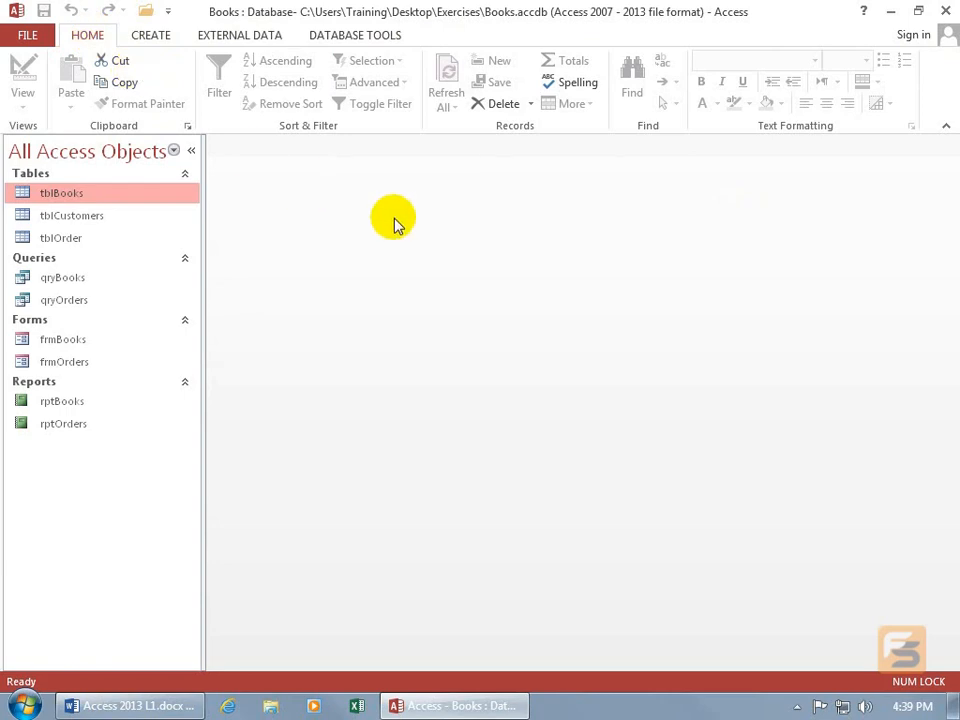
Collapse the ribbon, show the Home commands temporarily over the workspace, and restore the permanently expanded ribbon
double_click(87, 38)
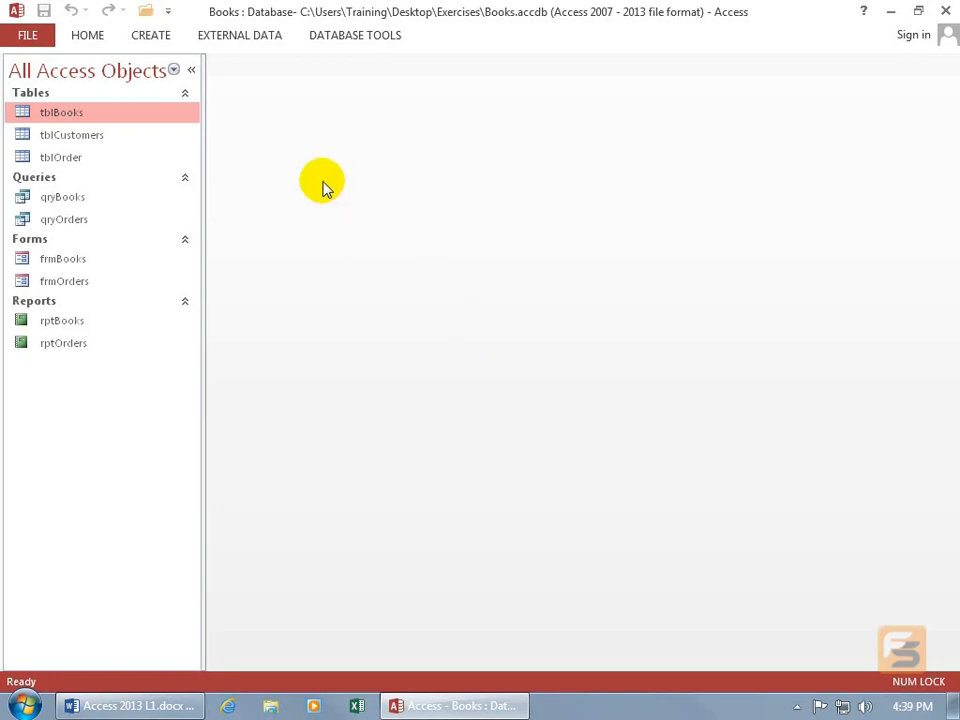
click(101, 37)
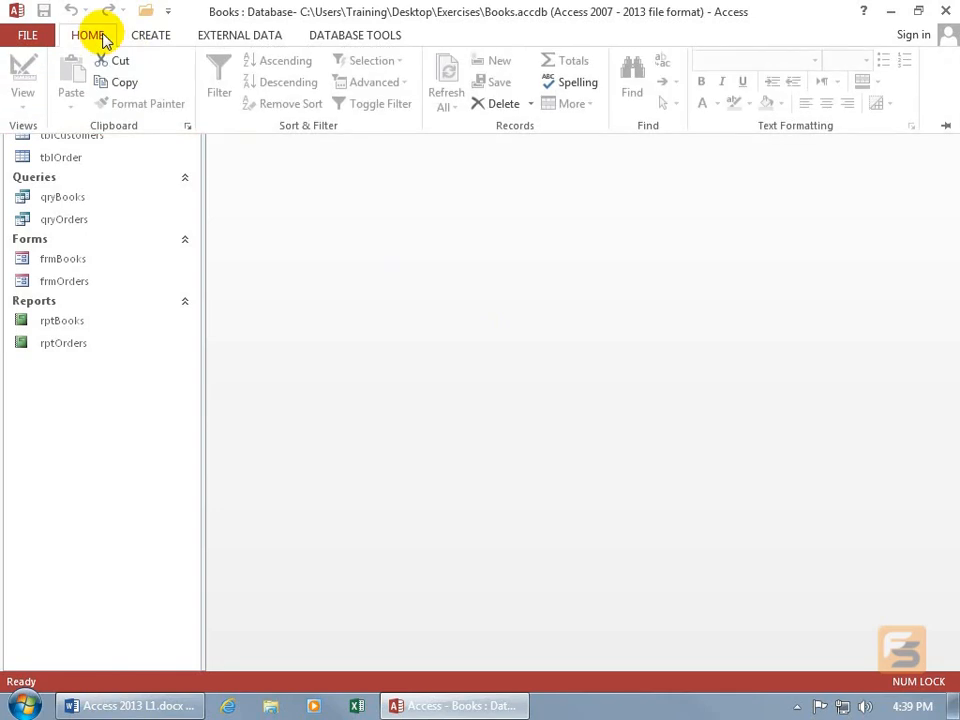
click(150, 100)
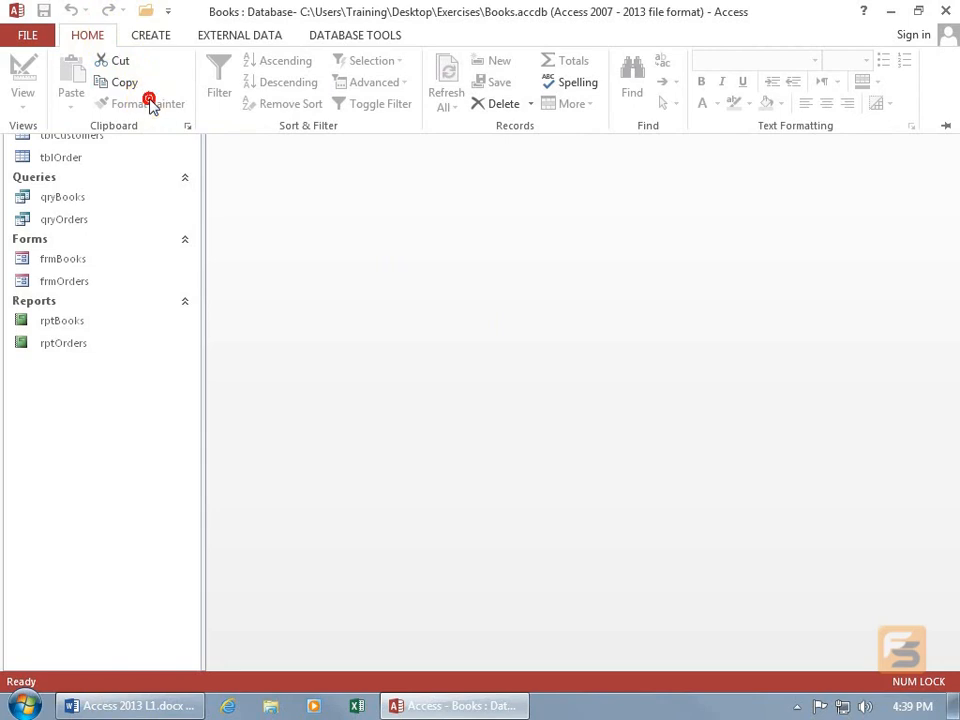
click(290, 198)
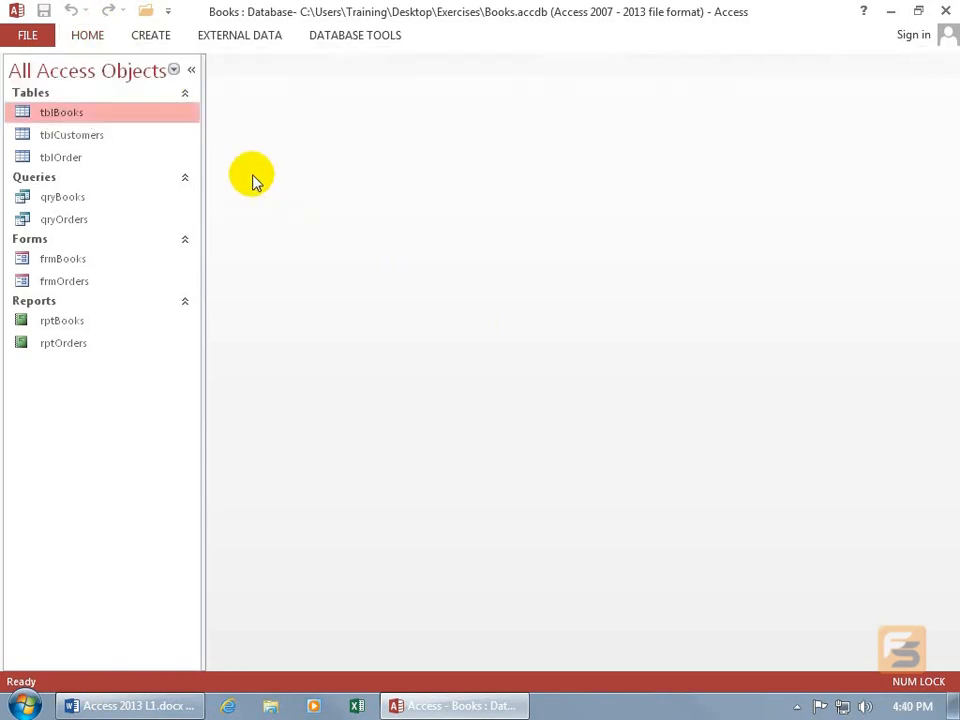
double_click(97, 38)
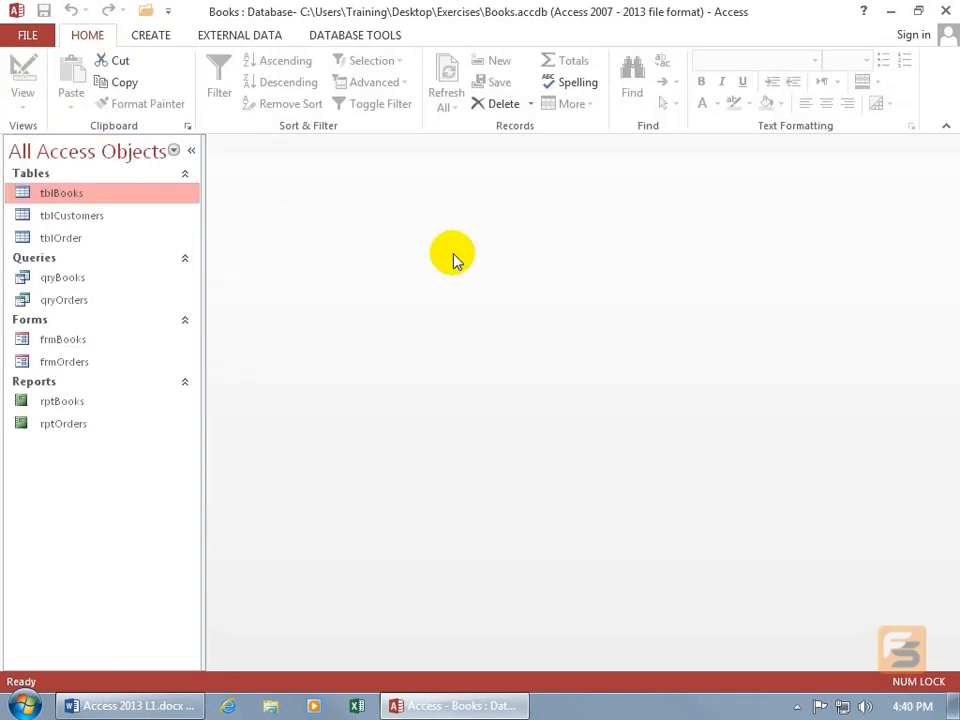